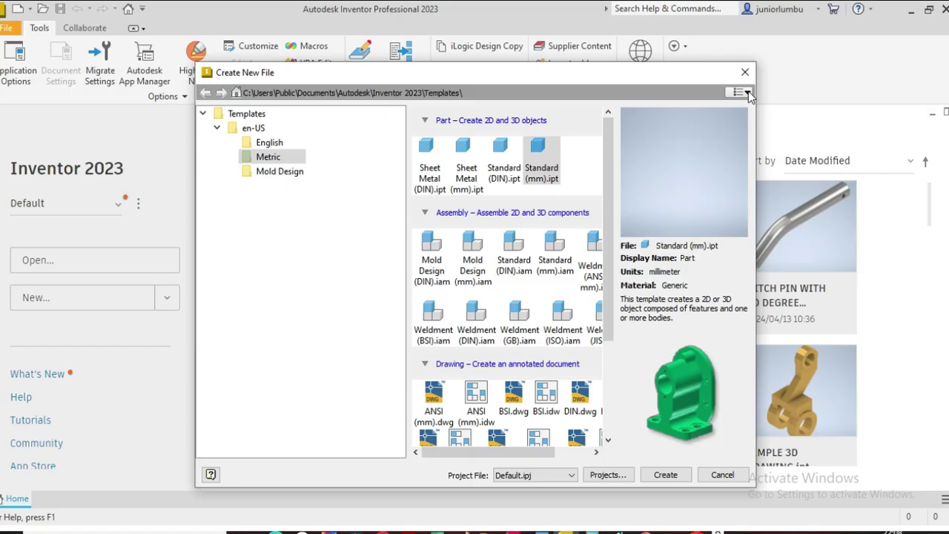
Create a new metric part from the Standard (mm).ipt template.
{"action": "left_click", "coordinate": [744, 72]}
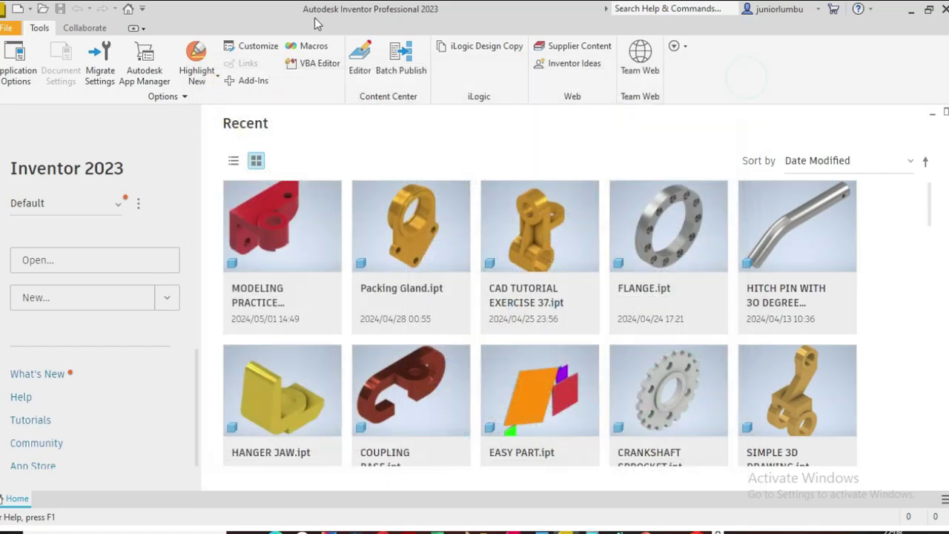
{"action": "left_click", "coordinate": [15, 11]}
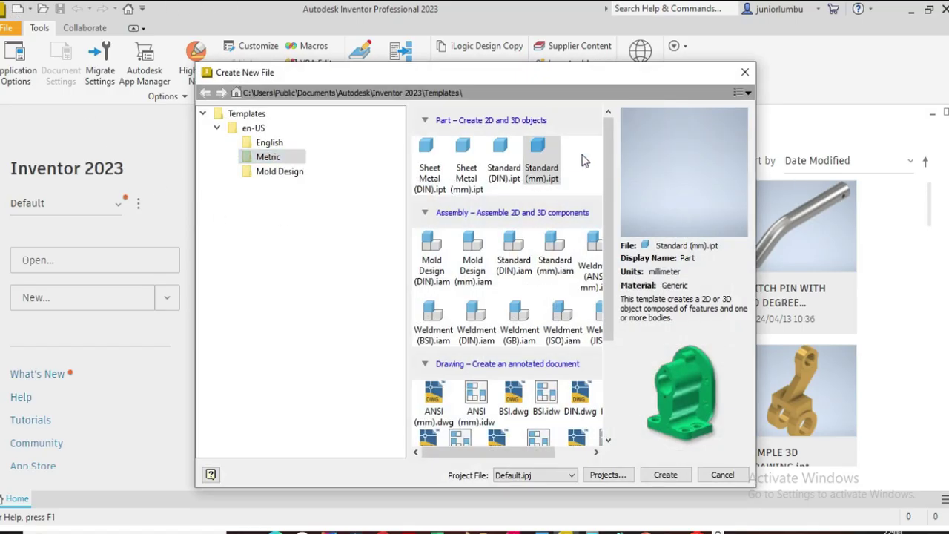
{"action": "left_click", "coordinate": [553, 167]}
{"action": "left_click", "coordinate": [666, 475]}
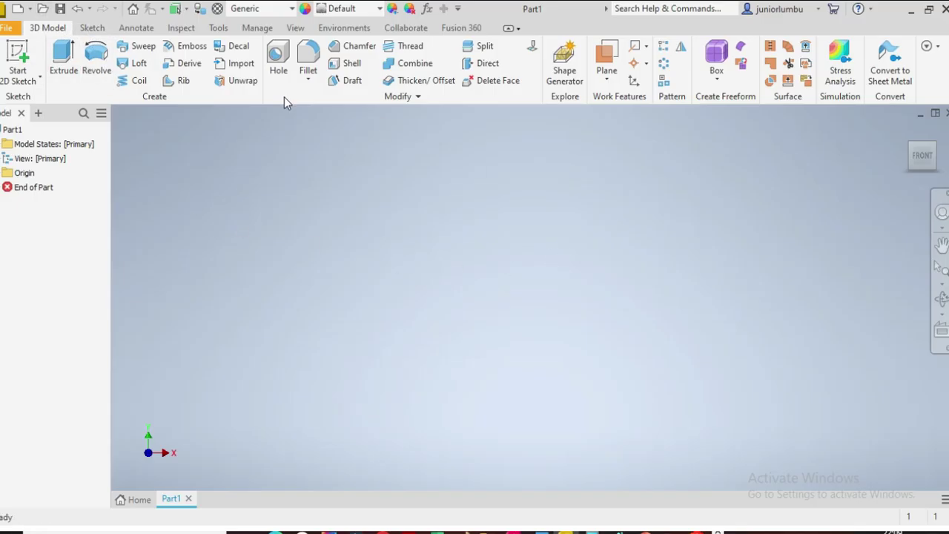
Start a new sketch on the YZ plane with the Polygon tool.
{"action": "left_click", "coordinate": [90, 28]}
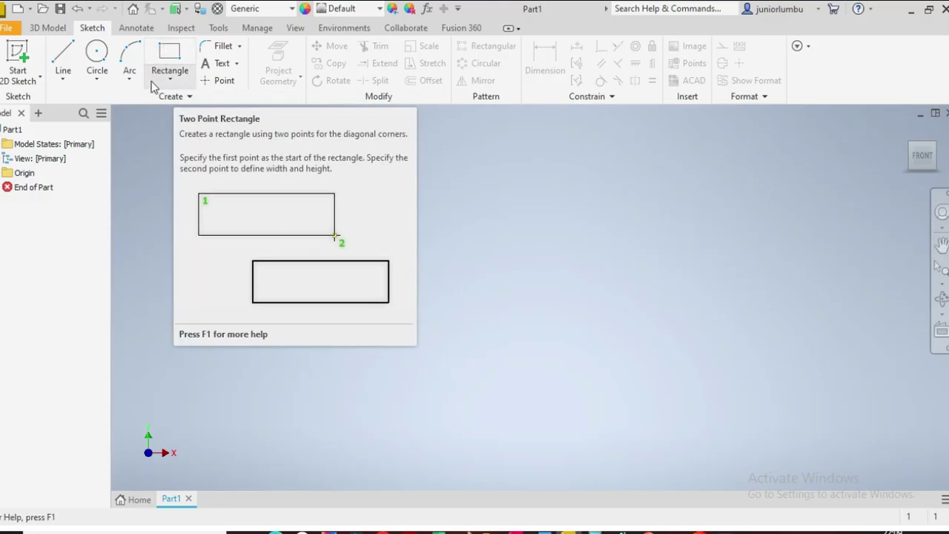
{"action": "left_click", "coordinate": [176, 81]}
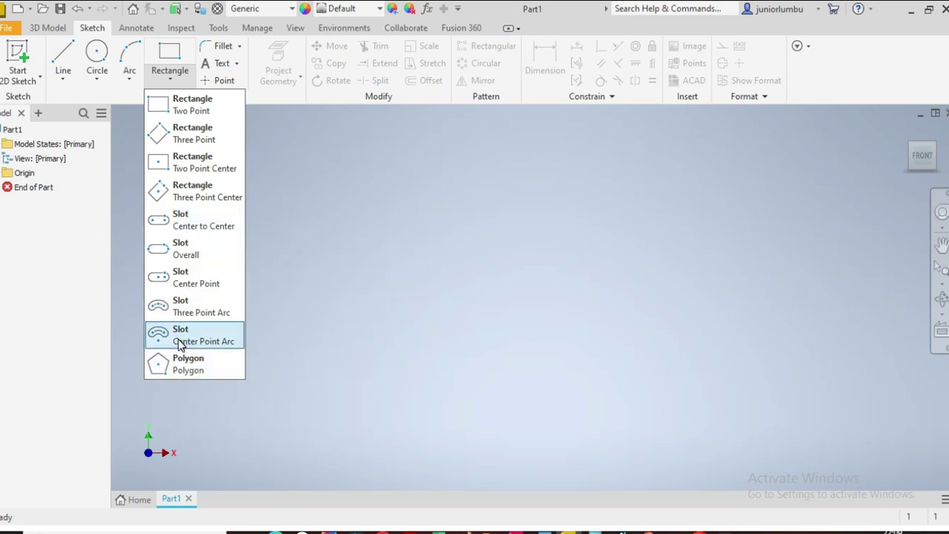
{"action": "left_click", "coordinate": [189, 360]}
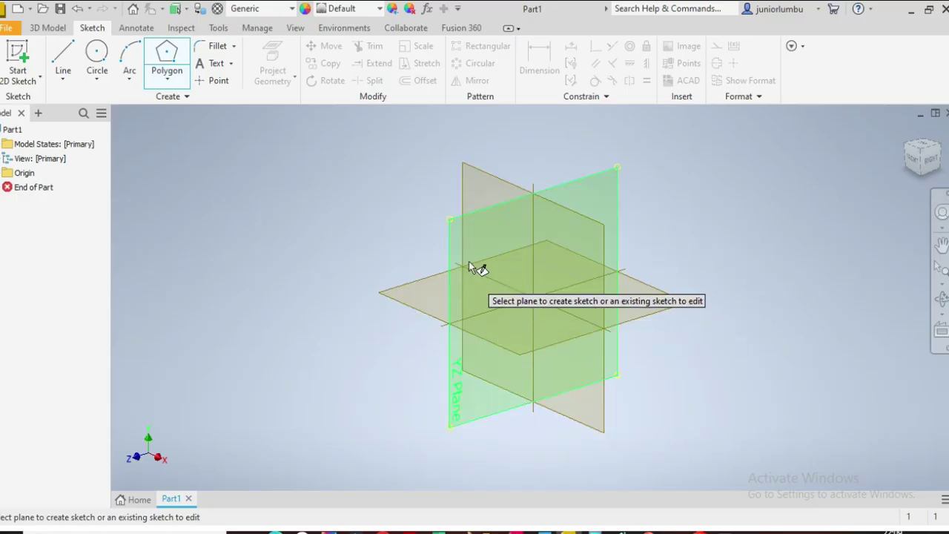
{"action": "left_click", "coordinate": [482, 234]}
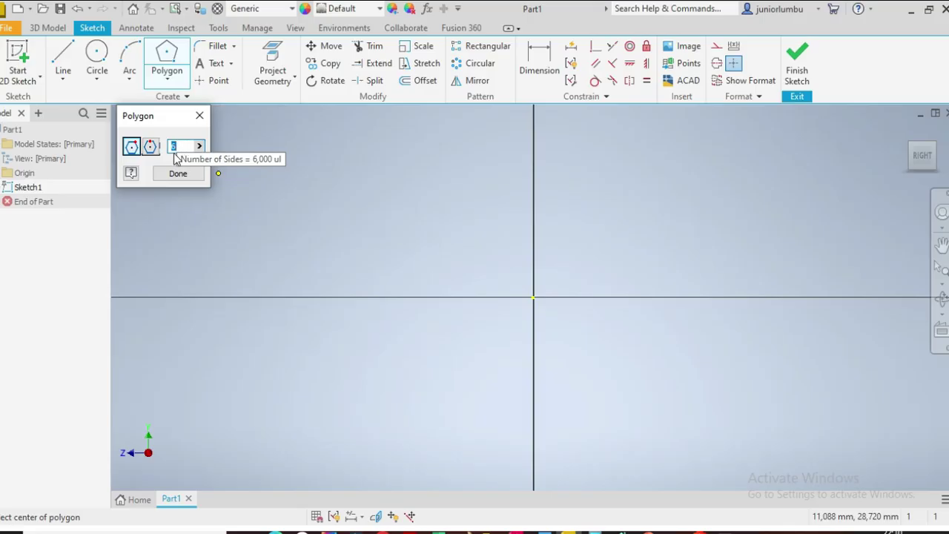
{"action": "type", "text": "8"}
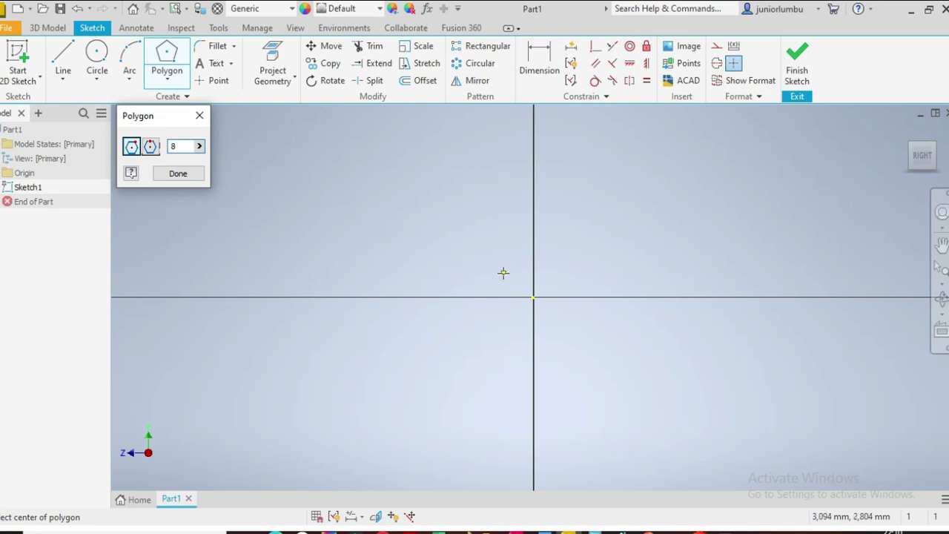
{"action": "left_click", "coordinate": [430, 256]}
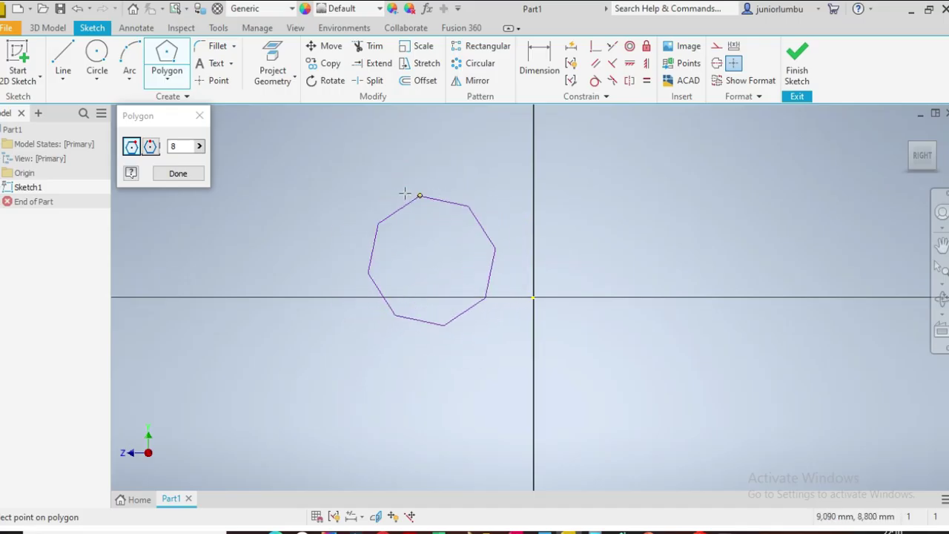
{"action": "left_click", "coordinate": [200, 117]}
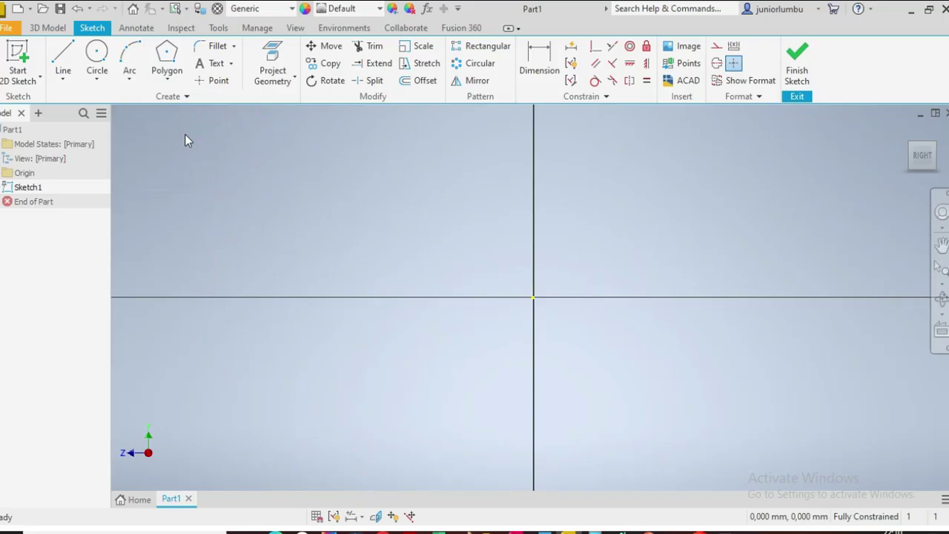
Sketch an 8-sided polygon about 17 mm across flats, up and to the left of the origin, with its upper edge horizontal.
{"action": "left_click", "coordinate": [163, 68]}
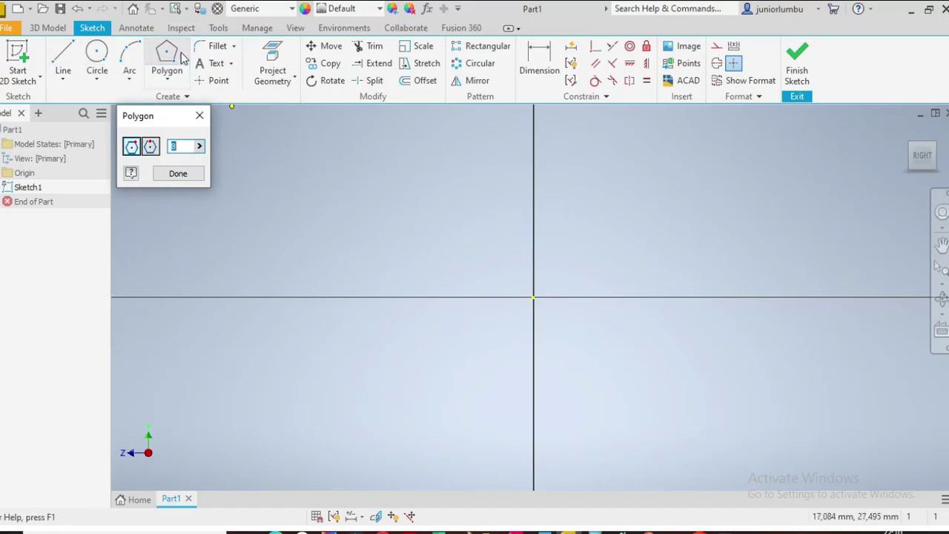
{"action": "type", "text": "8"}
{"action": "left_click", "coordinate": [411, 220]}
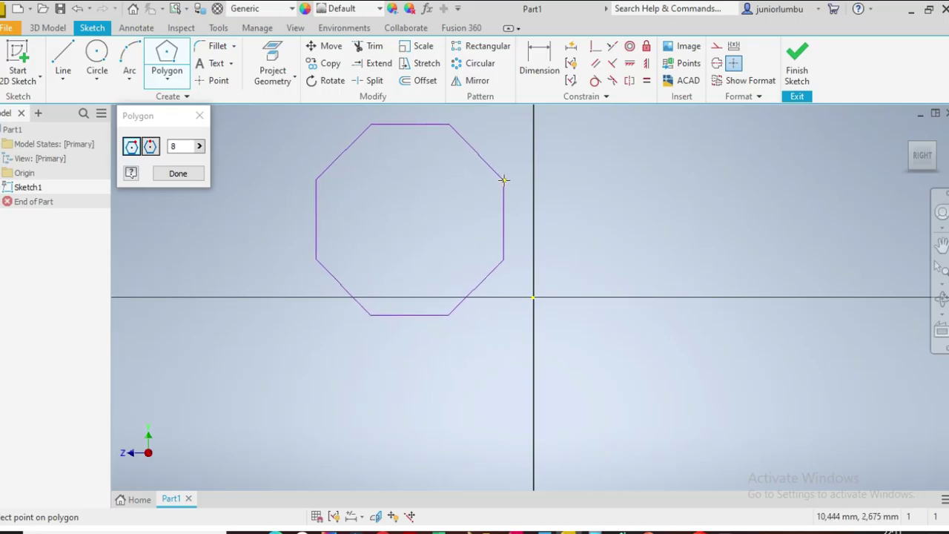
{"action": "left_click", "coordinate": [504, 180]}
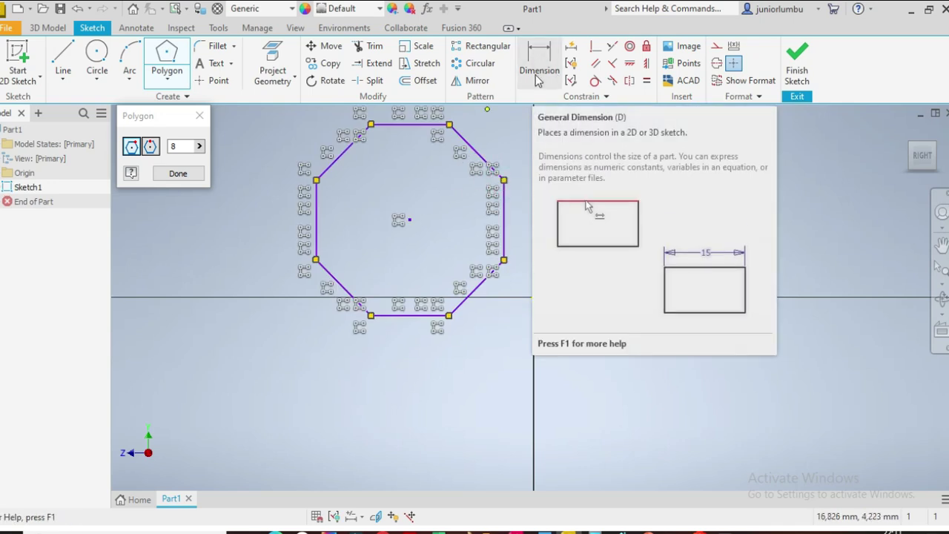
Dimension the distance between the octagon's upper and lower horizontal edges as 20 mm.
{"action": "left_click", "coordinate": [537, 65]}
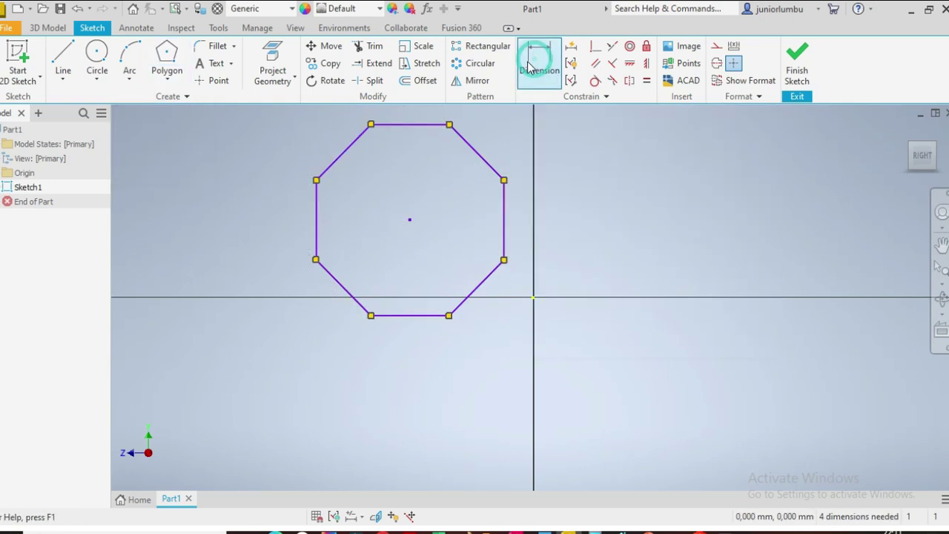
{"action": "left_click", "coordinate": [404, 125]}
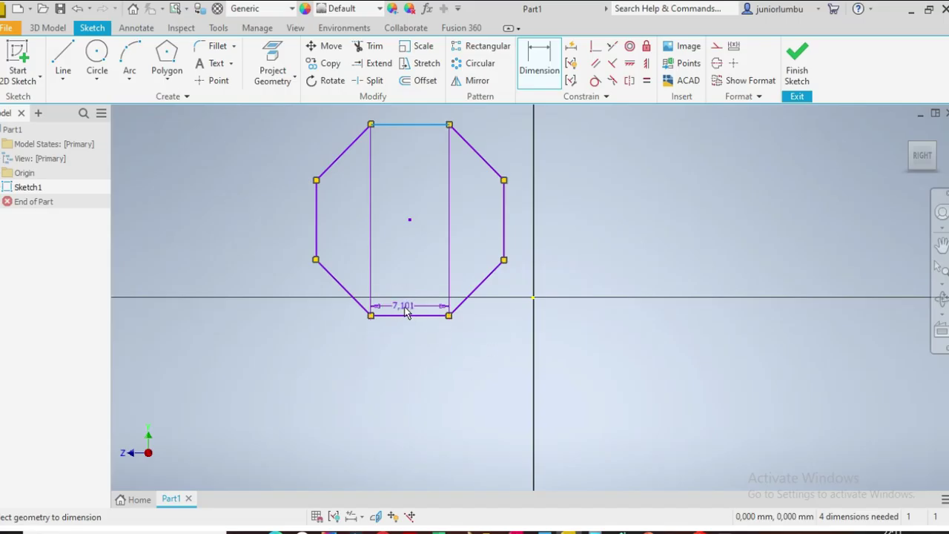
{"action": "left_click", "coordinate": [404, 316]}
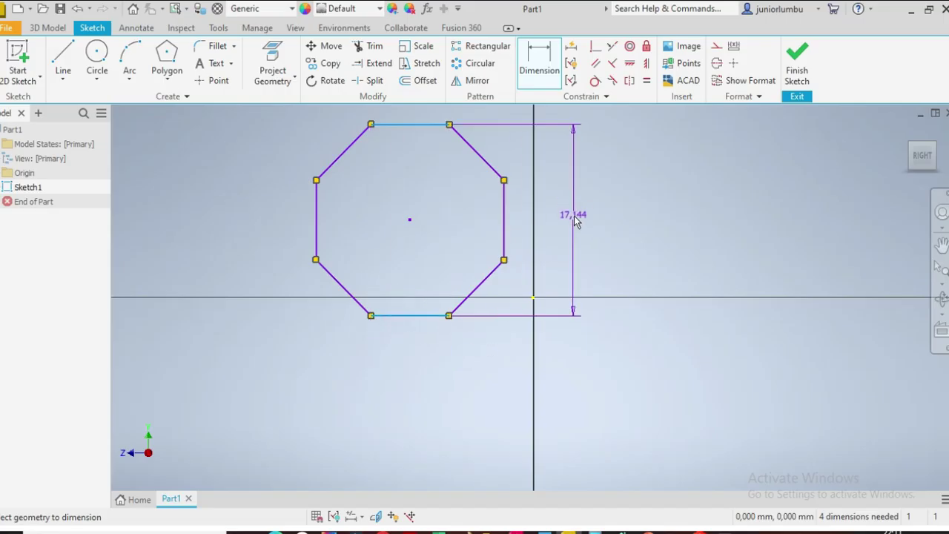
{"action": "left_click", "coordinate": [575, 220]}
{"action": "type", "text": "2"}
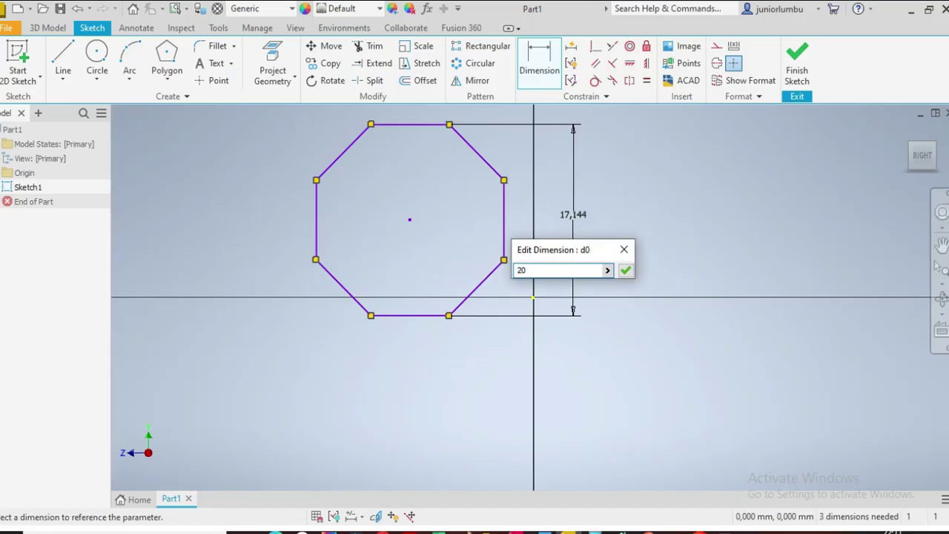
{"action": "type", "text": "0"}
{"action": "key", "text": "Return"}
Sketch a 5-sided polygon with one vertex pointing up, to the right of the octagon and its dimension.
{"action": "scroll", "coordinate": [478, 307], "scroll_direction": "up", "scroll_amount": 4}
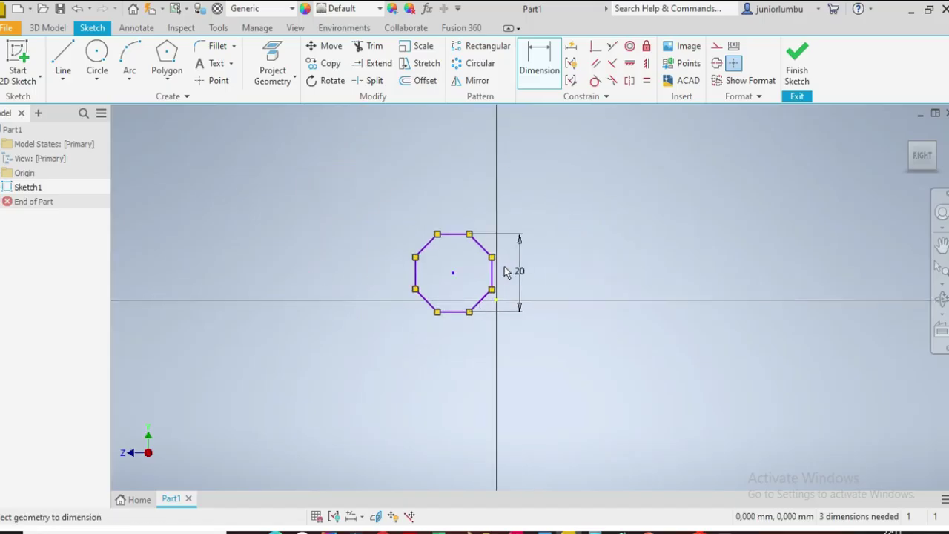
{"action": "scroll", "coordinate": [507, 284], "scroll_direction": "down", "scroll_amount": 2}
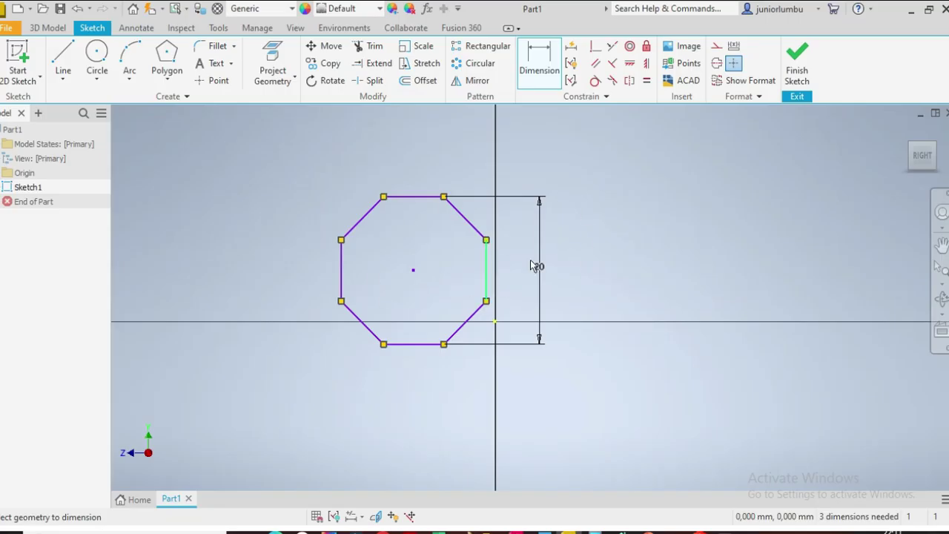
{"action": "left_click", "coordinate": [167, 60]}
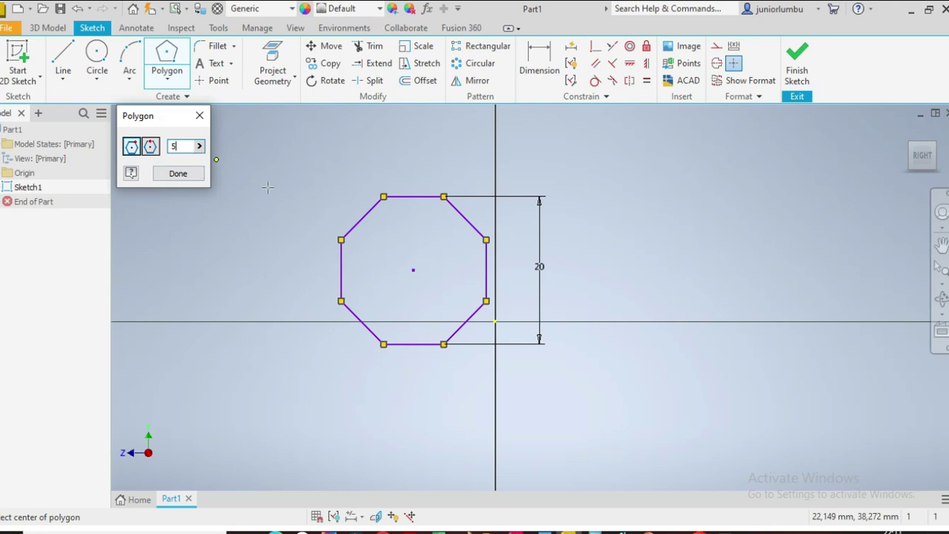
{"action": "left_click", "coordinate": [654, 256]}
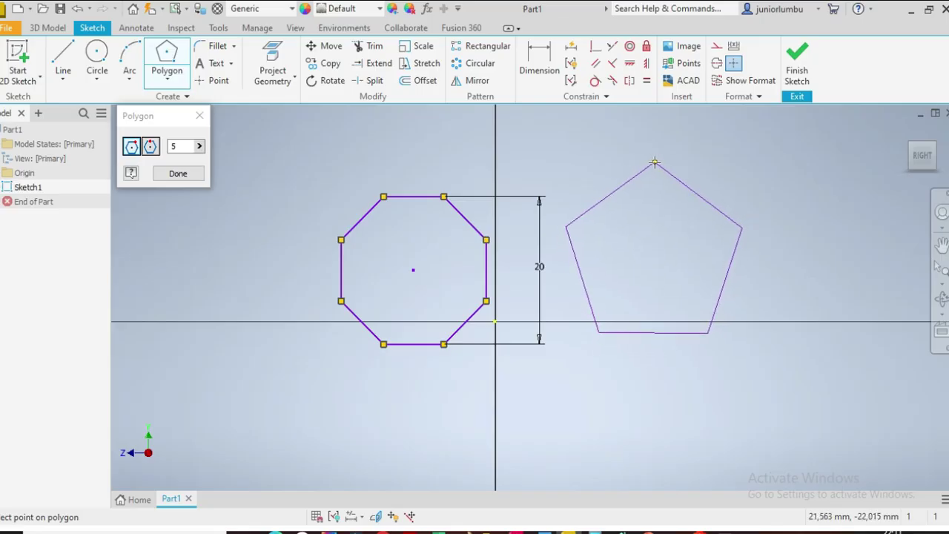
{"action": "left_click", "coordinate": [654, 162]}
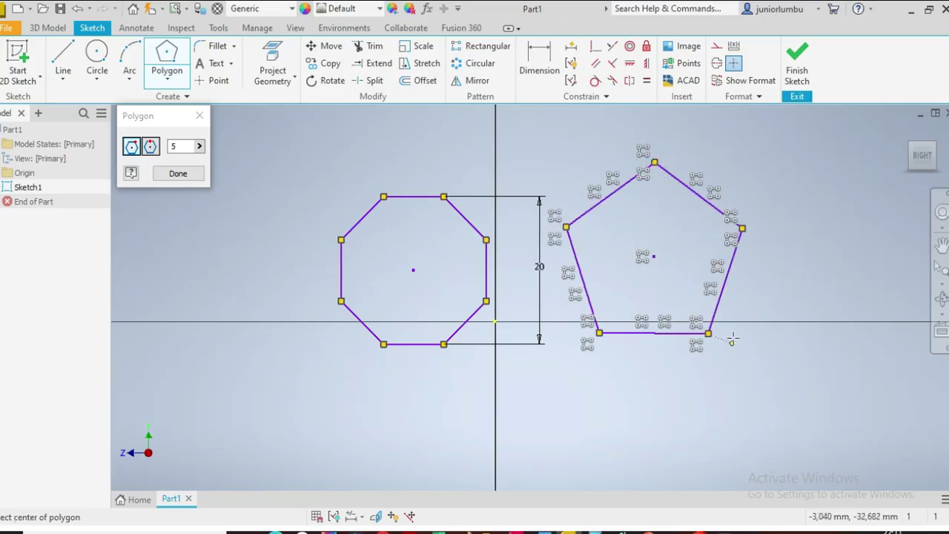
{"action": "left_click", "coordinate": [178, 173]}
Sketch a two-point rectangle to the right of the pentagon, spanning the horizontal axis.
{"action": "scroll", "coordinate": [467, 339], "scroll_direction": "down", "scroll_amount": 3}
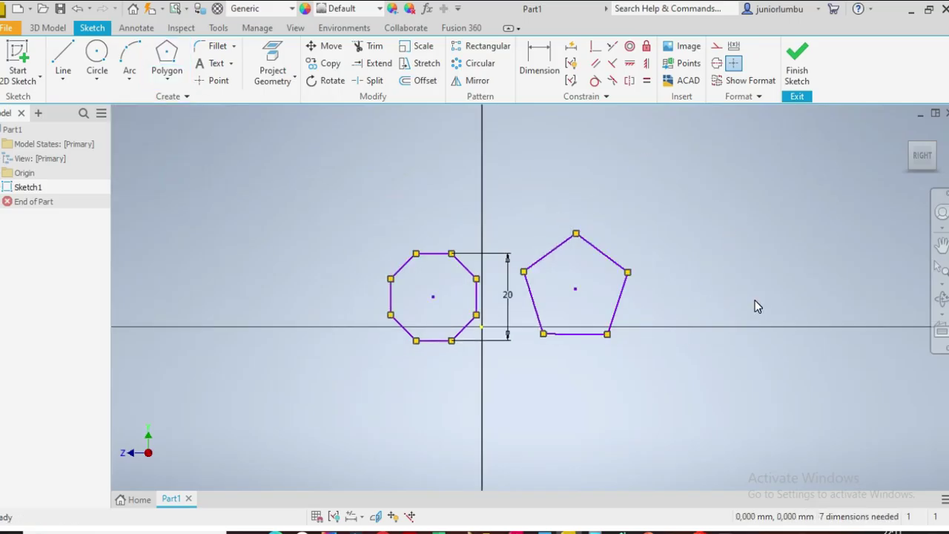
{"action": "scroll", "coordinate": [755, 300], "scroll_direction": "up", "scroll_amount": 3}
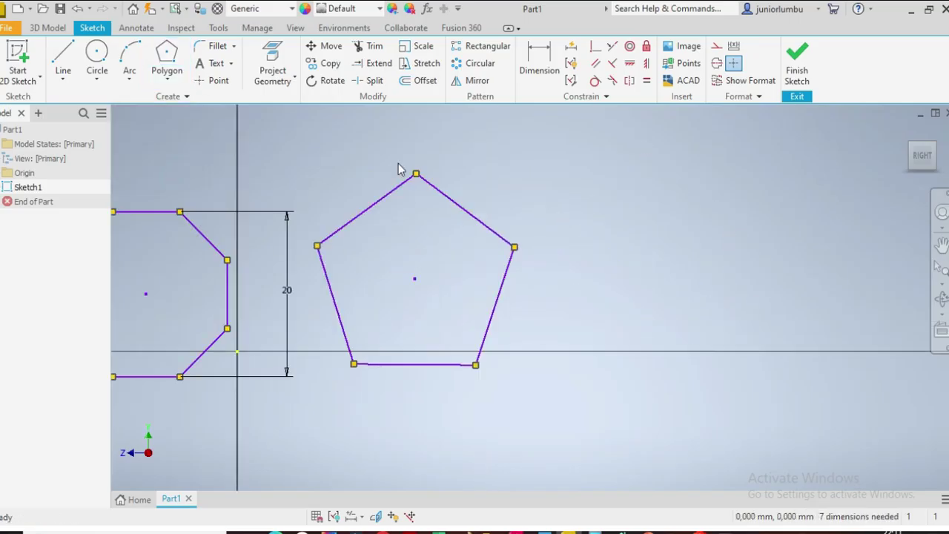
{"action": "left_click", "coordinate": [169, 80]}
{"action": "left_click", "coordinate": [182, 104]}
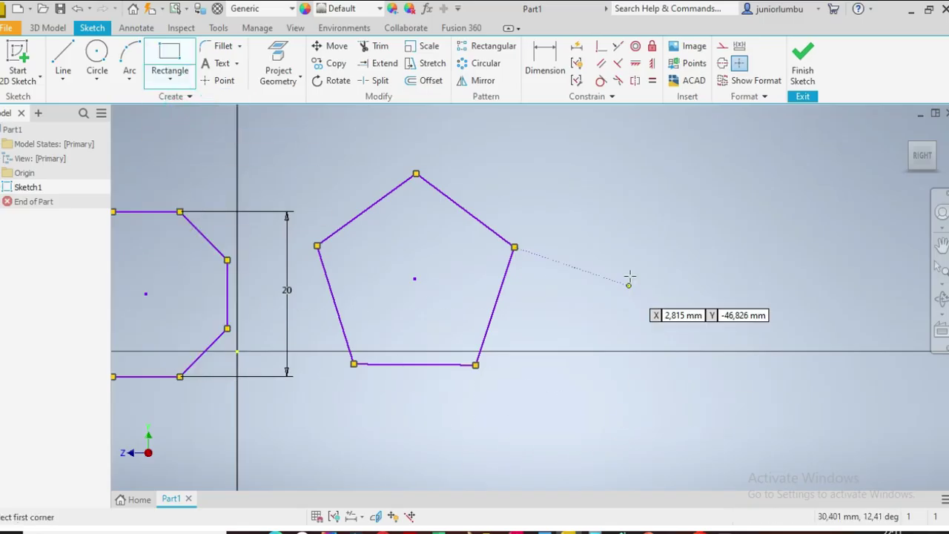
{"action": "left_click", "coordinate": [658, 239]}
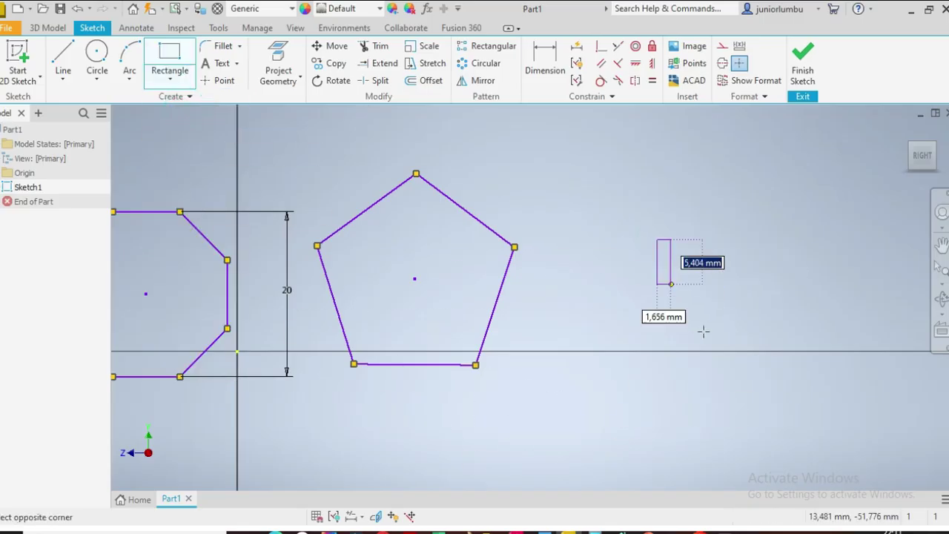
{"action": "left_click", "coordinate": [846, 385]}
Sketch a circle to the right of the rectangle, larger than the other shapes and centred just above the horizontal axis.
{"action": "scroll", "coordinate": [845, 401], "scroll_direction": "down", "scroll_amount": 6}
{"action": "scroll", "coordinate": [778, 452], "scroll_direction": "up", "scroll_amount": 3}
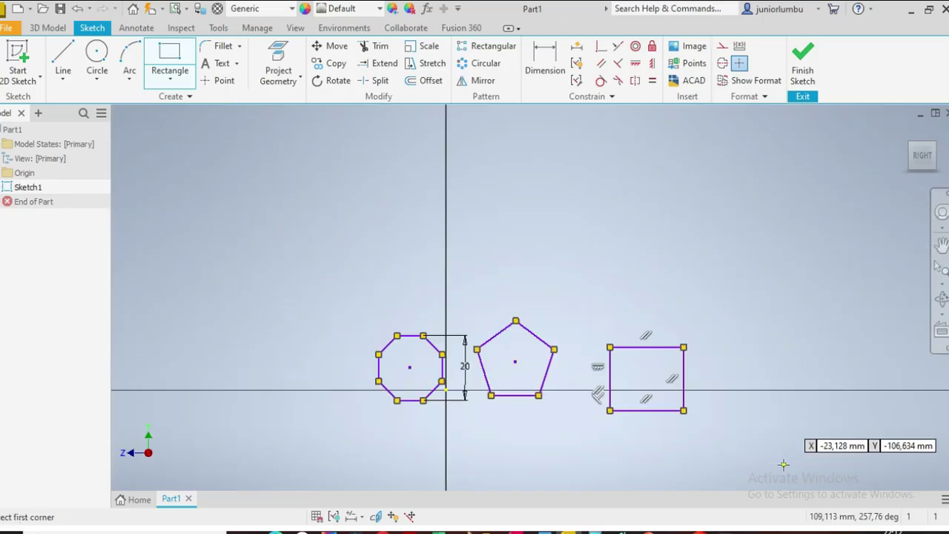
{"action": "key", "text": "c"}
{"action": "scroll", "coordinate": [476, 271], "scroll_direction": "down", "scroll_amount": 2}
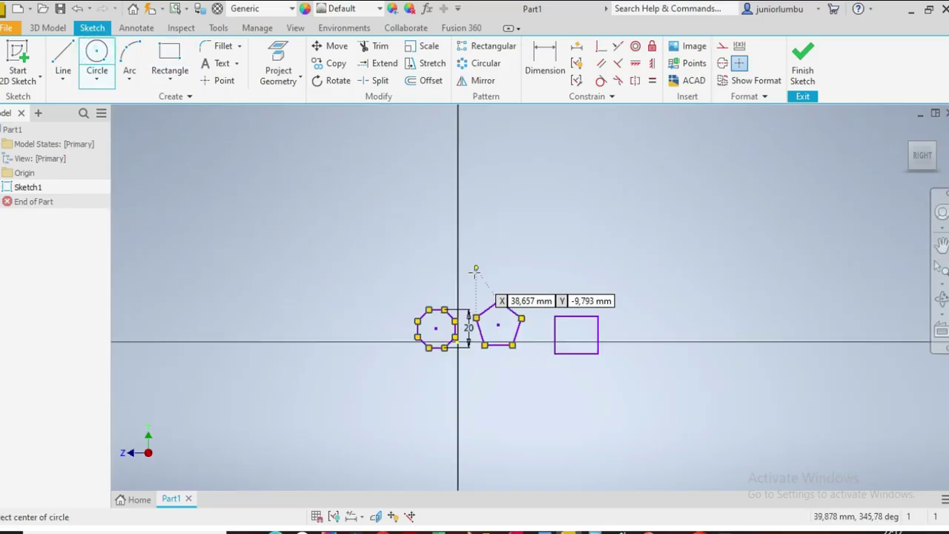
{"action": "scroll", "coordinate": [659, 416], "scroll_direction": "up", "scroll_amount": 2}
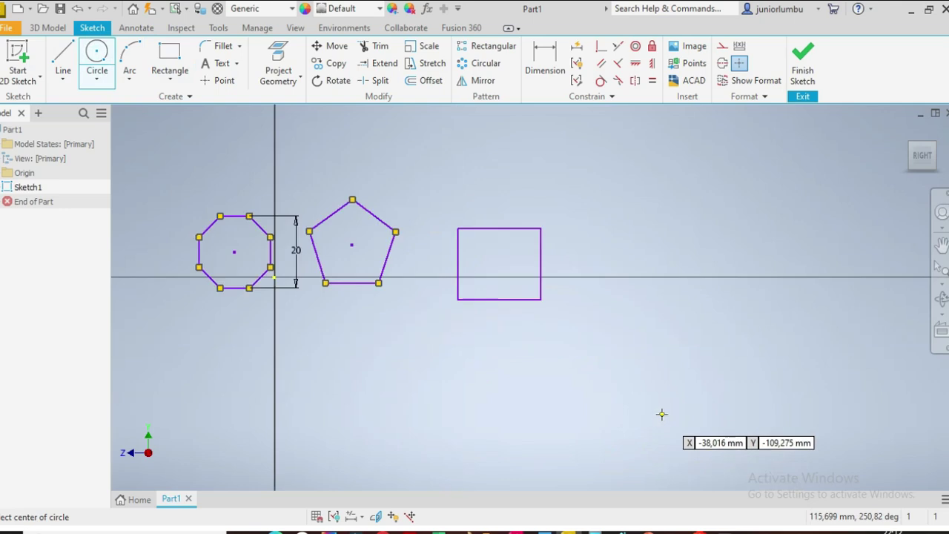
{"action": "left_click", "coordinate": [690, 266]}
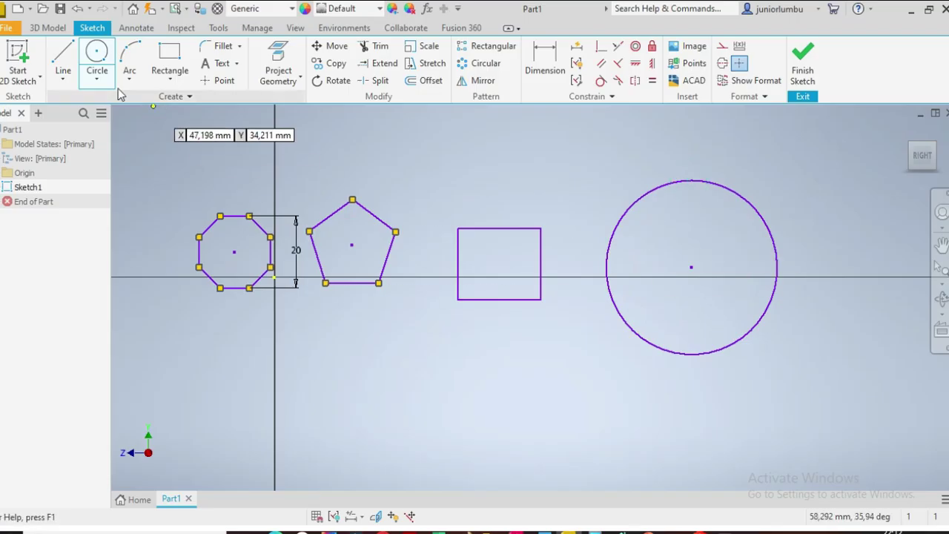
Sketch a slanted line from the circle's upper-right edge, cutting through the circle and ending below and to its right.
{"action": "left_click", "coordinate": [63, 58]}
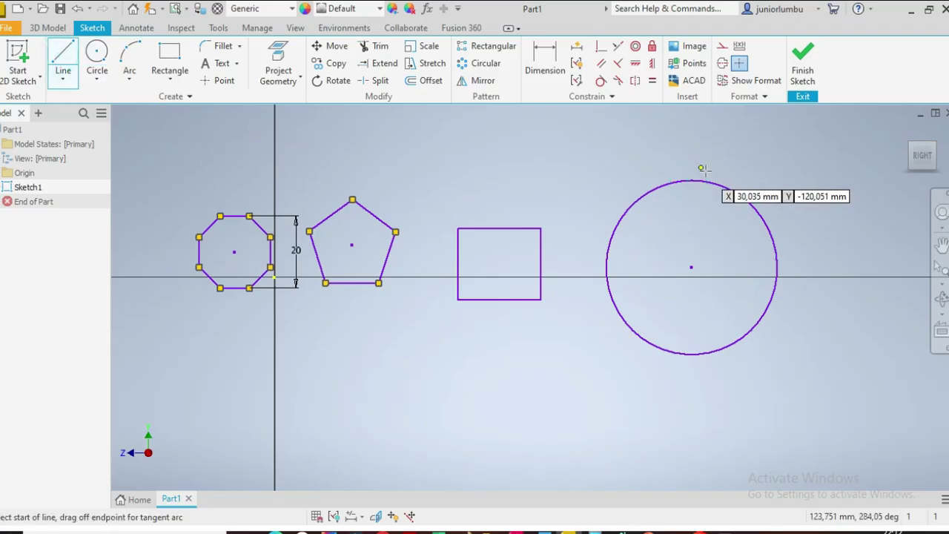
{"action": "left_click", "coordinate": [752, 201]}
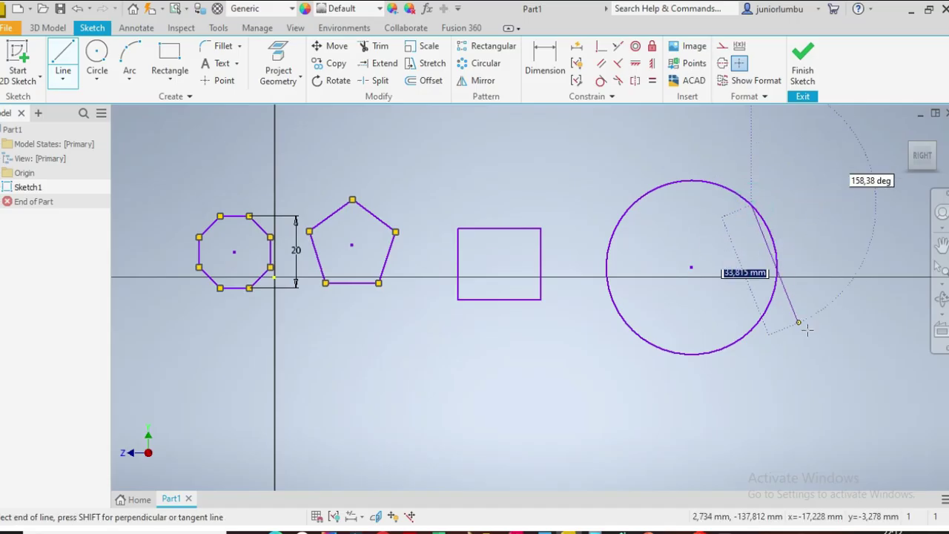
{"action": "left_click", "coordinate": [841, 448]}
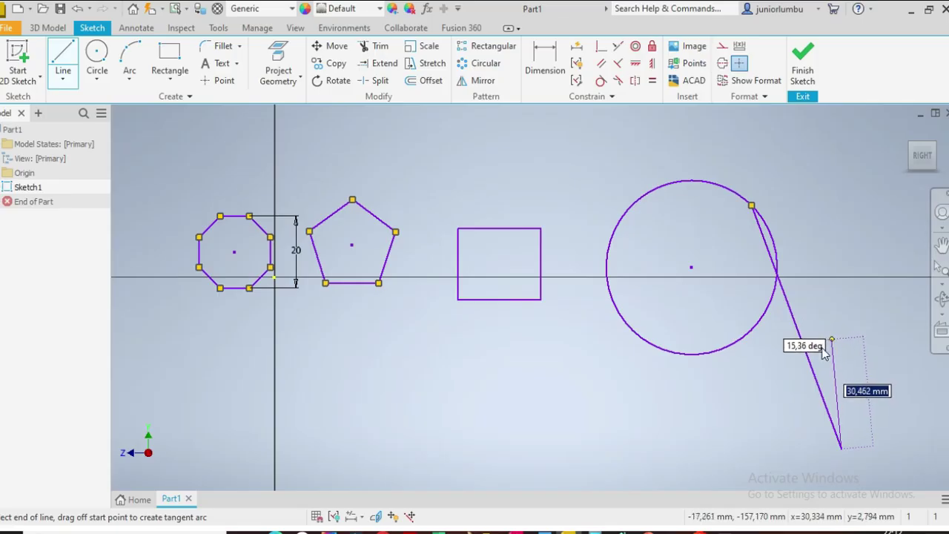
{"action": "key", "text": "Escape"}
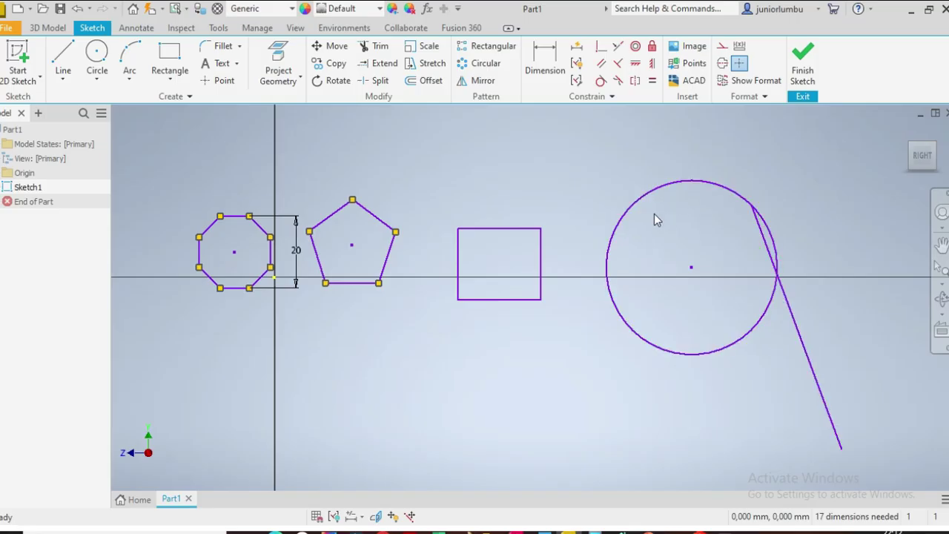
Apply a tangent constraint between the slanted line and the large circle.
{"action": "left_click", "coordinate": [601, 81]}
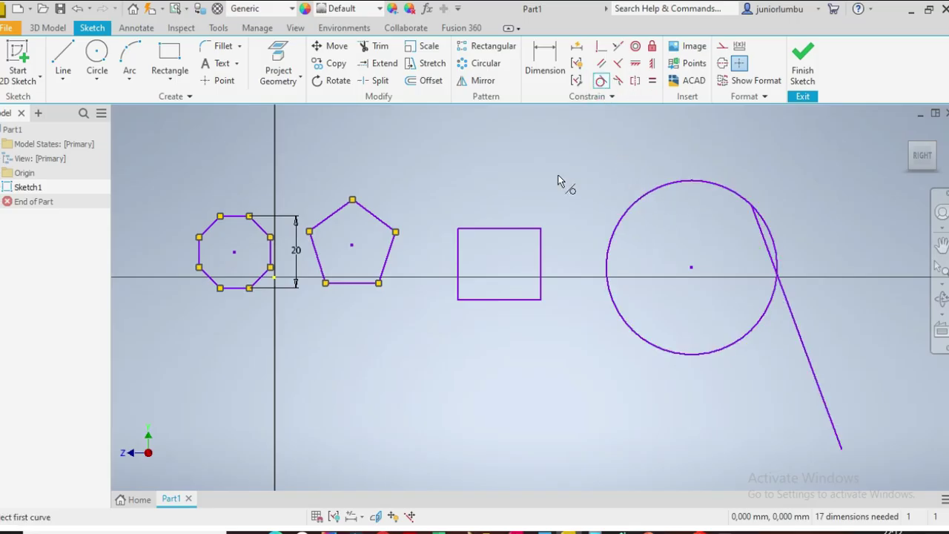
{"action": "left_click", "coordinate": [821, 404]}
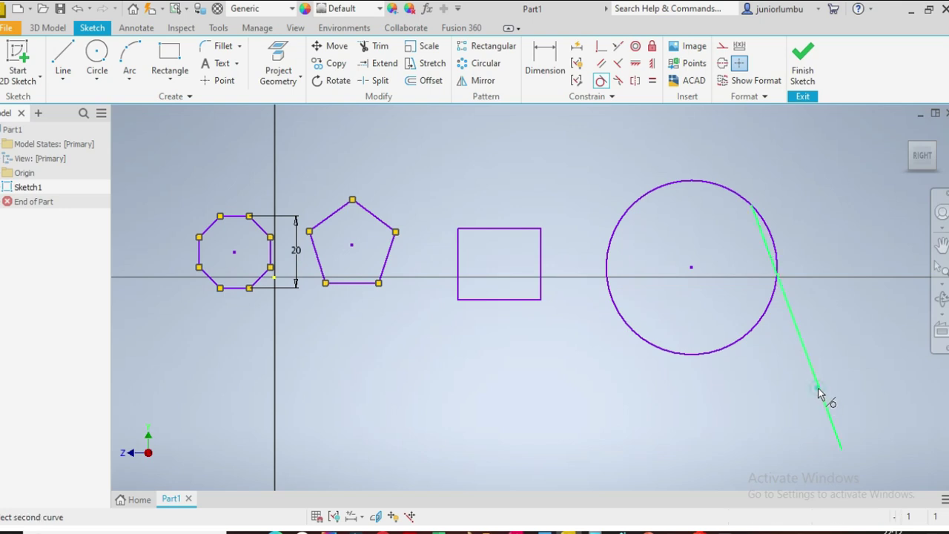
{"action": "left_click", "coordinate": [737, 195]}
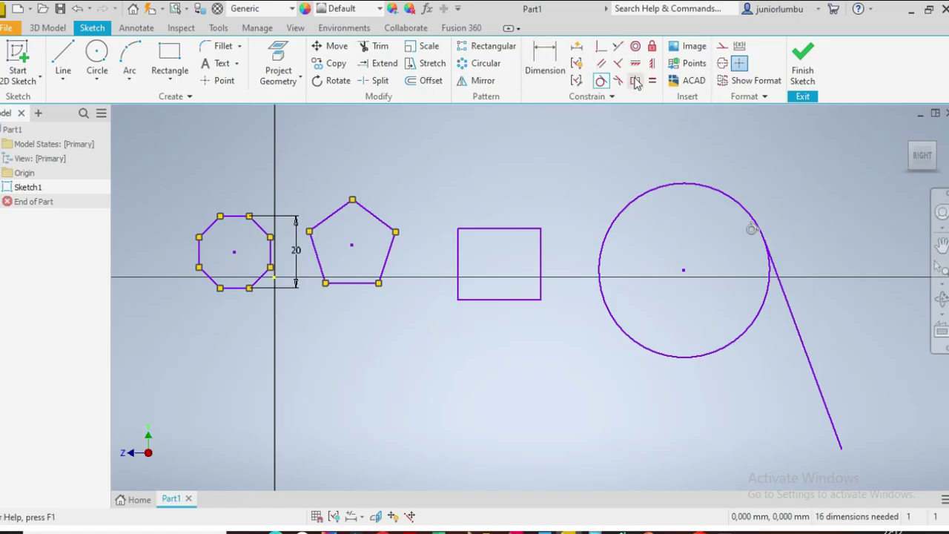
{"action": "left_click", "coordinate": [601, 80]}
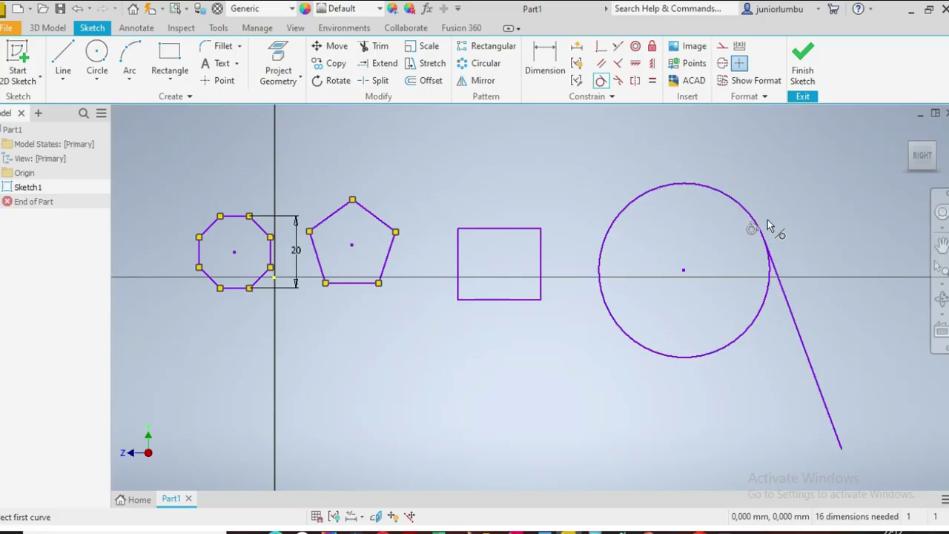
Sketch a vertical line about 123 mm long to the right of the circle and its tangent line.
{"action": "scroll", "coordinate": [704, 319], "scroll_direction": "up", "scroll_amount": 4}
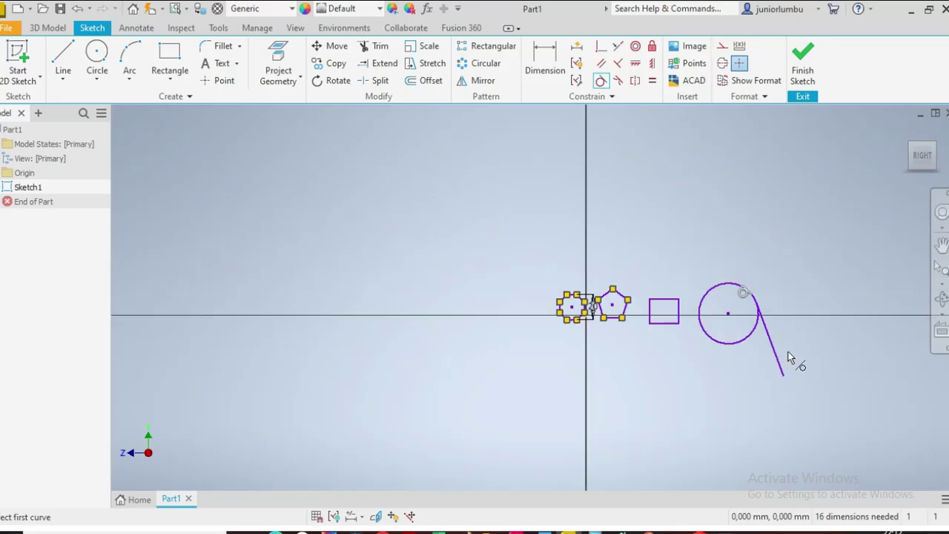
{"action": "scroll", "coordinate": [816, 358], "scroll_direction": "down", "scroll_amount": 3}
{"action": "left_click", "coordinate": [63, 53]}
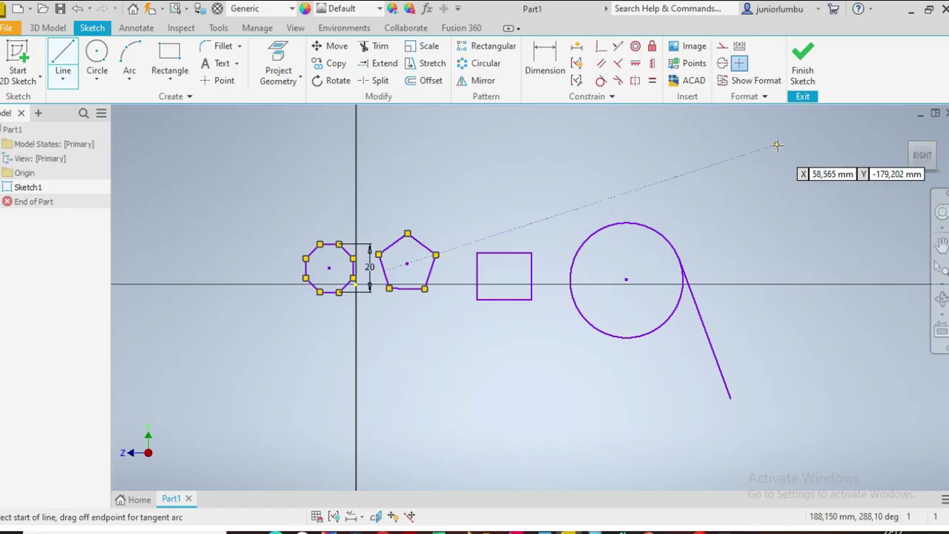
{"action": "left_click", "coordinate": [830, 160]}
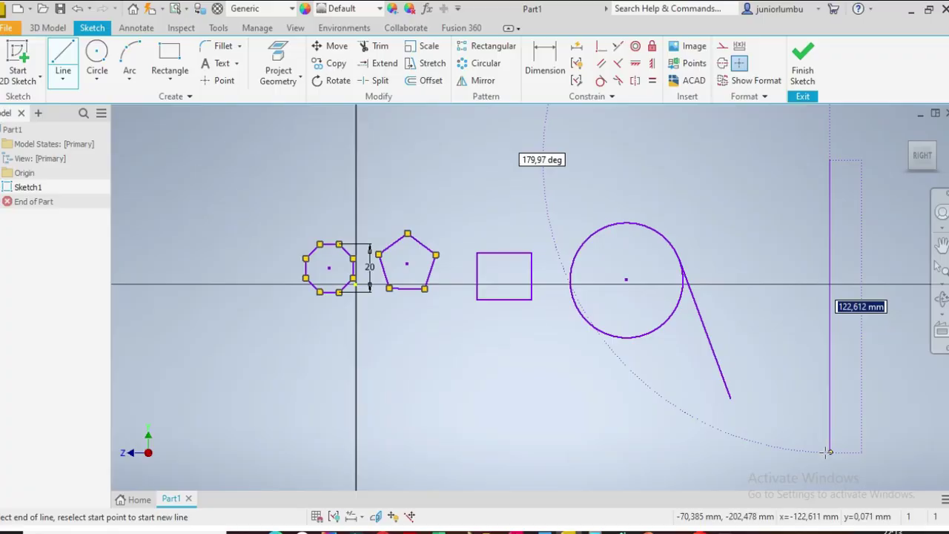
{"action": "left_click", "coordinate": [829, 451]}
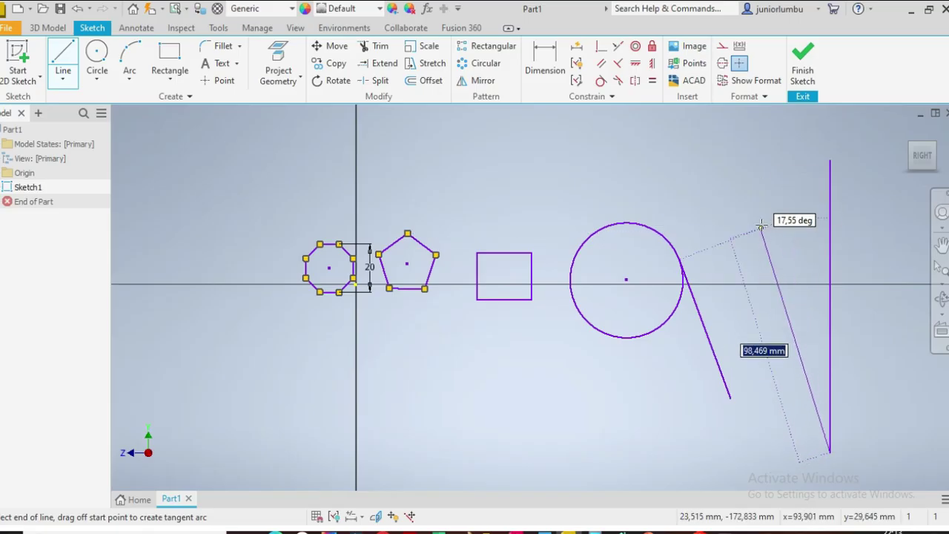
{"action": "key", "text": "Escape"}
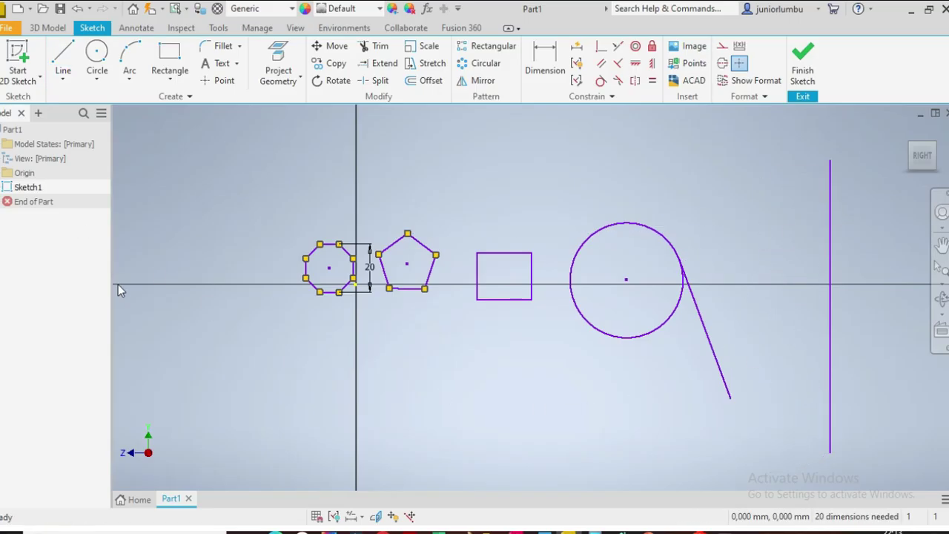
Sketch a second circle about 48 mm in diameter, overlapping the first with its centre slightly lower and to the right.
{"action": "left_click", "coordinate": [95, 50]}
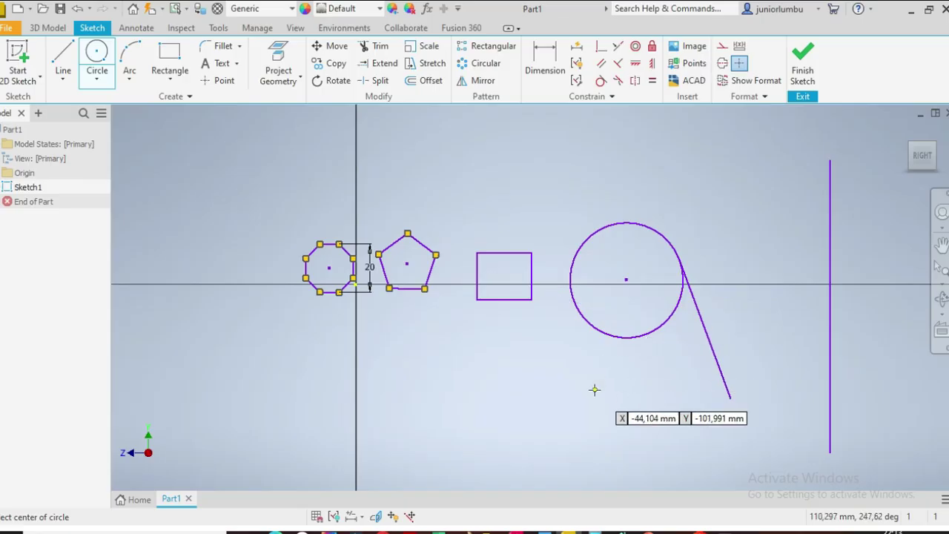
{"action": "left_click", "coordinate": [635, 306]}
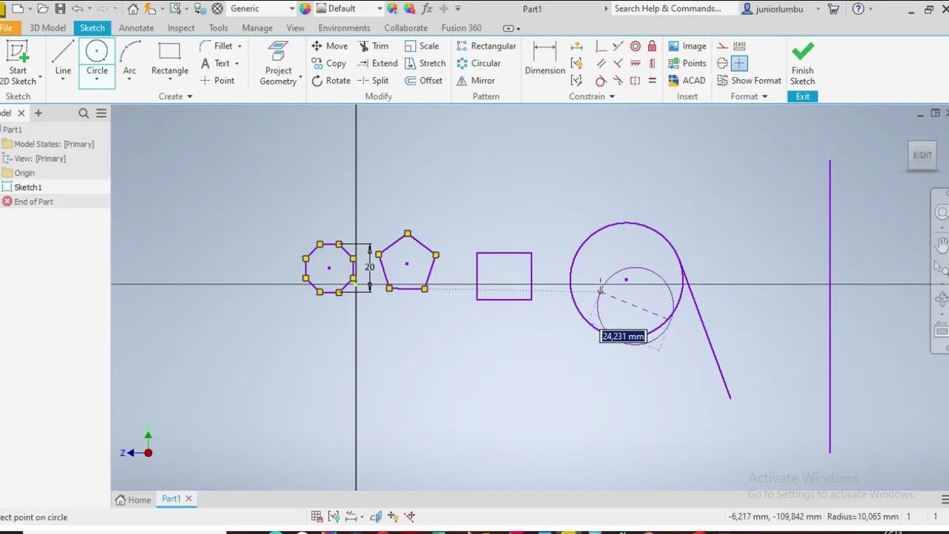
{"action": "left_click", "coordinate": [596, 265]}
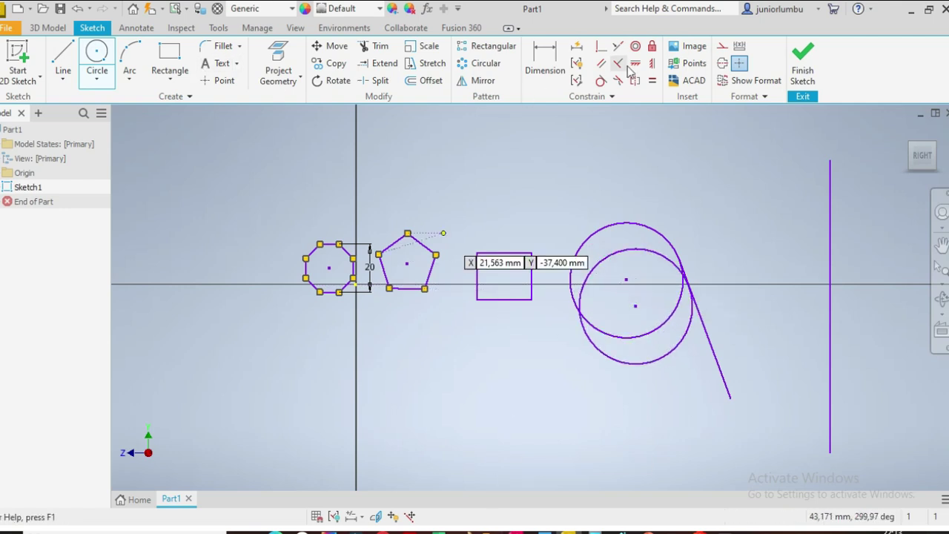
Dimension the lower overlapping circle's diameter as 25 mm.
{"action": "left_click", "coordinate": [545, 59]}
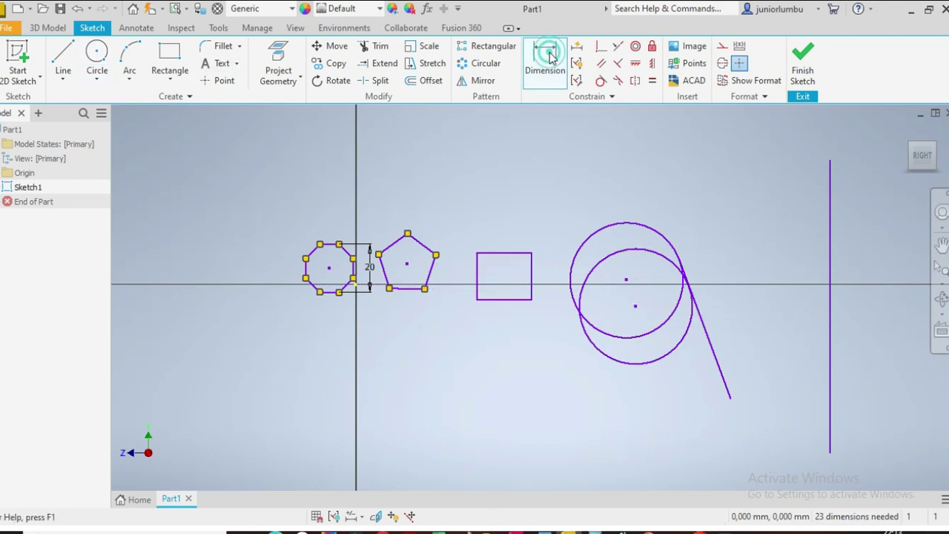
{"action": "left_click", "coordinate": [646, 252]}
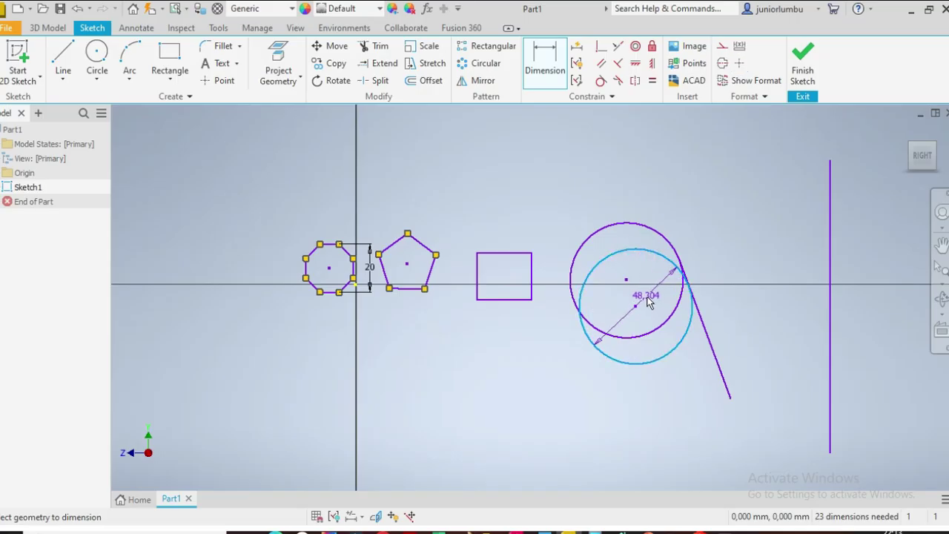
{"action": "left_click", "coordinate": [647, 298]}
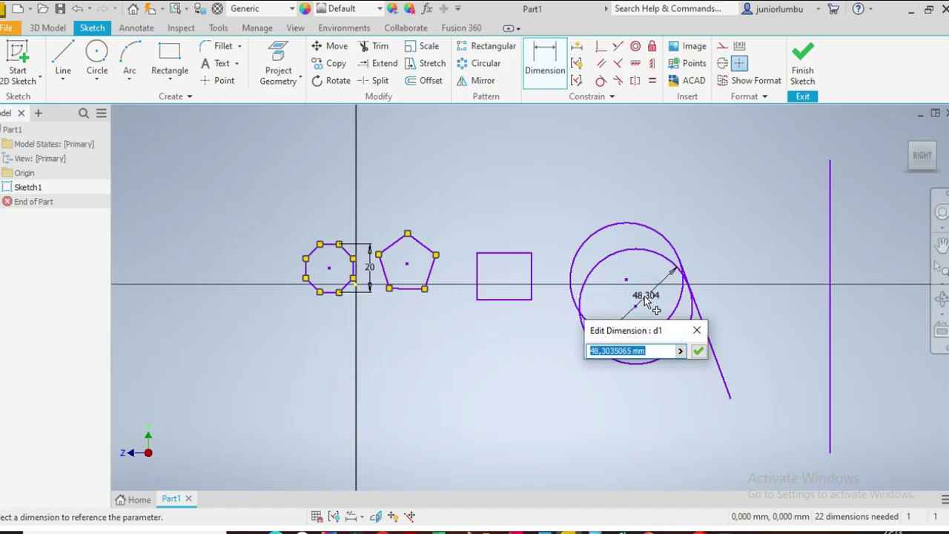
{"action": "type", "text": "2"}
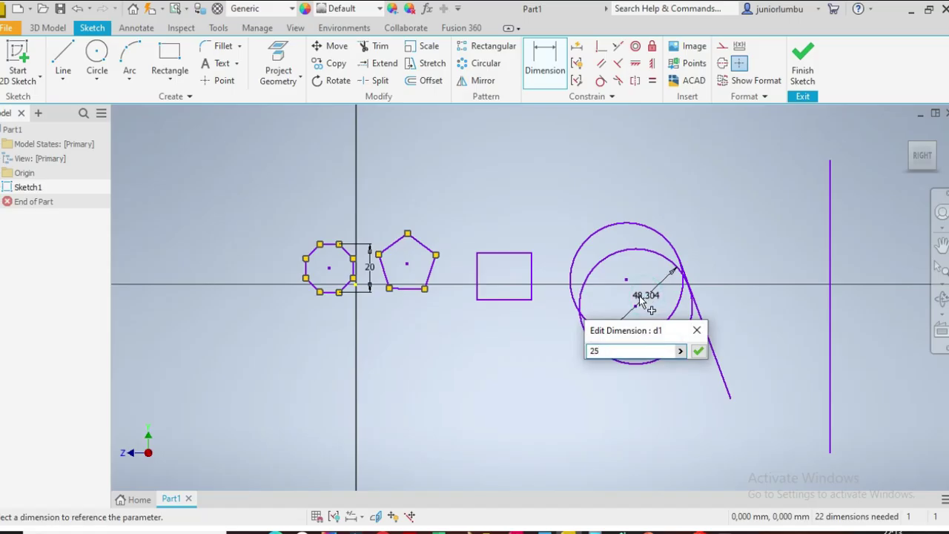
{"action": "type", "text": "5"}
{"action": "key", "text": "Return"}
Dimension the larger circle's diameter as 48 mm, placing the dimension outside its upper-left edge.
{"action": "left_click", "coordinate": [640, 226]}
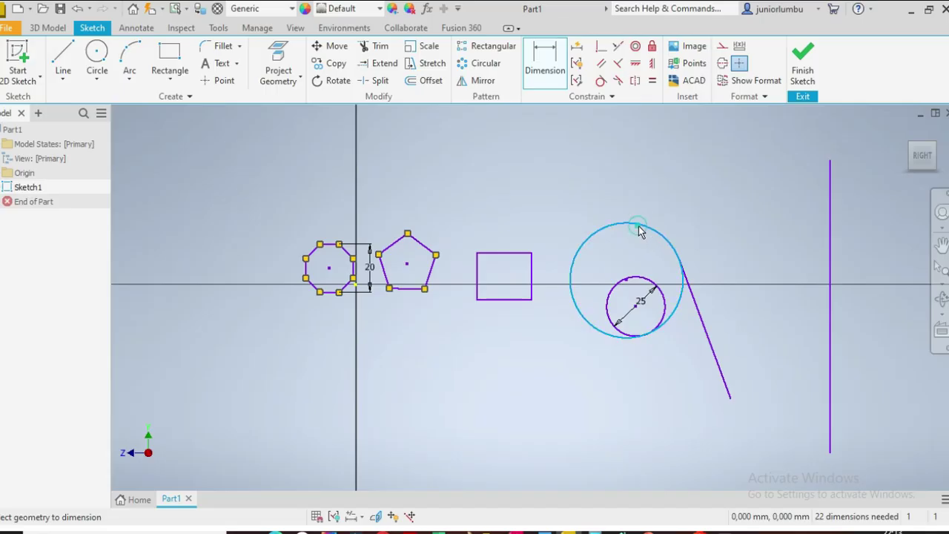
{"action": "left_click", "coordinate": [553, 221]}
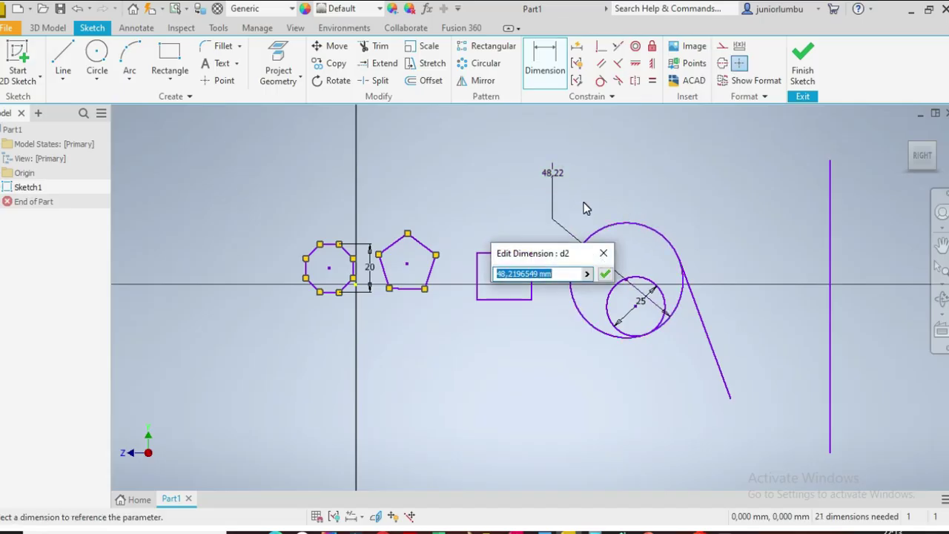
{"action": "type", "text": "48"}
{"action": "key", "text": "Return"}
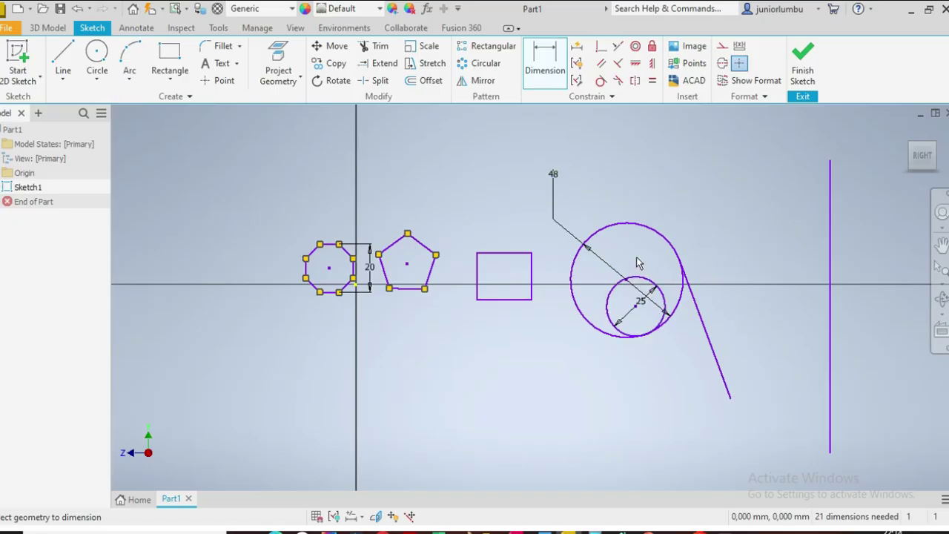
Make the 25 mm and 48 mm circles concentric.
{"action": "left_click", "coordinate": [635, 47]}
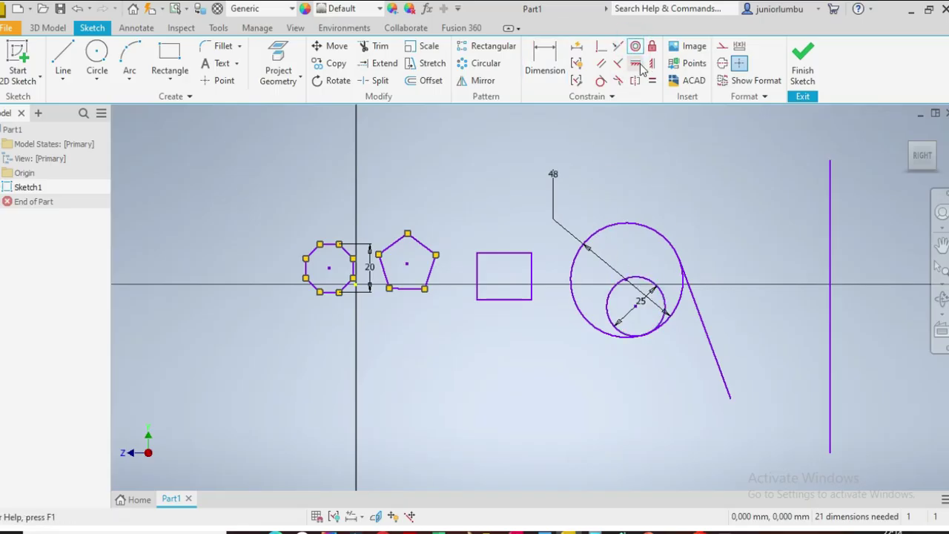
{"action": "left_click", "coordinate": [640, 284]}
{"action": "left_click", "coordinate": [655, 230]}
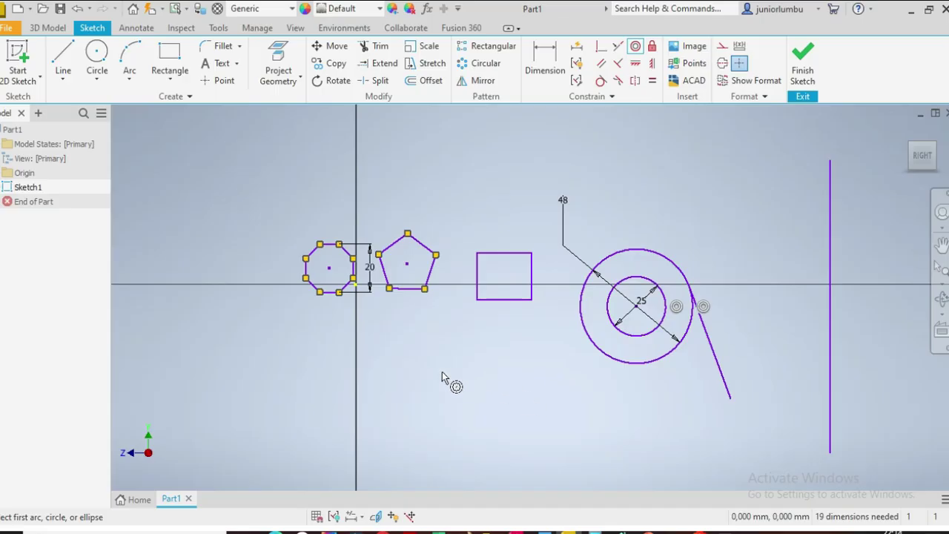
Constrain the vertical line coincident with the common centre point of the two circles.
{"action": "left_click", "coordinate": [599, 52]}
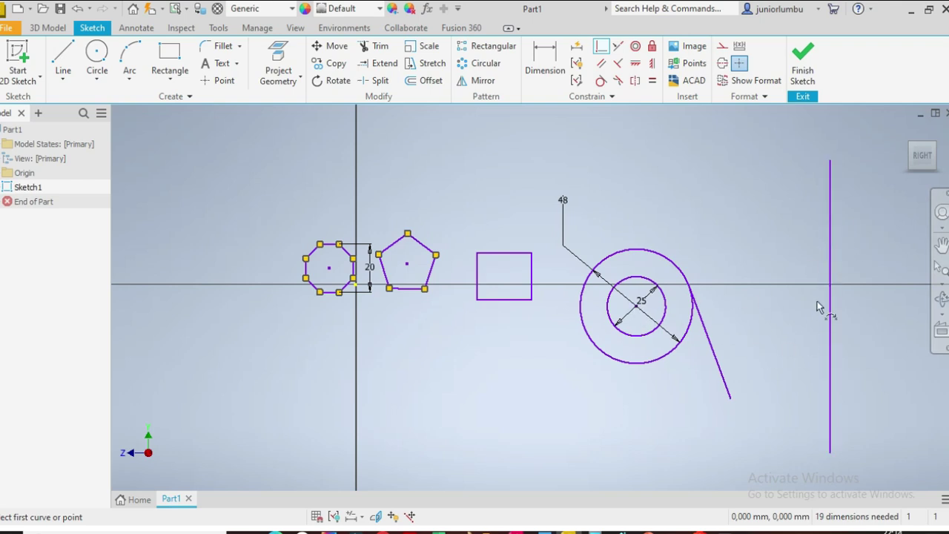
{"action": "left_click", "coordinate": [602, 48]}
{"action": "left_click", "coordinate": [820, 258]}
{"action": "left_click", "coordinate": [638, 308]}
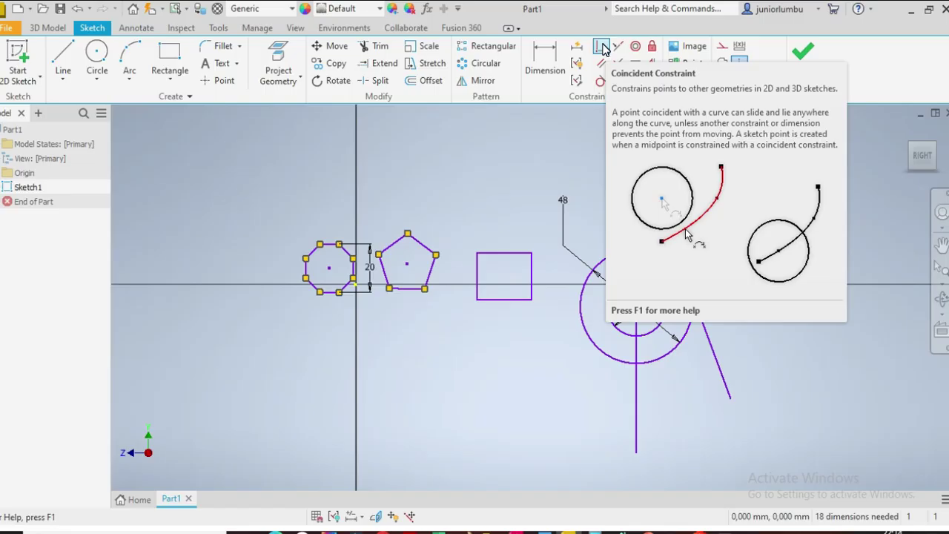
{"action": "left_click", "coordinate": [601, 47]}
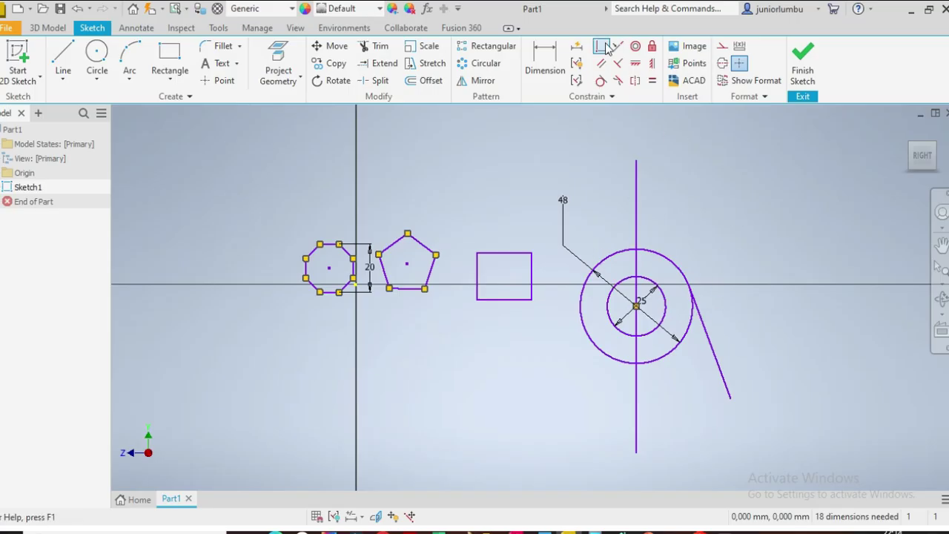
{"action": "key", "text": "Escape"}
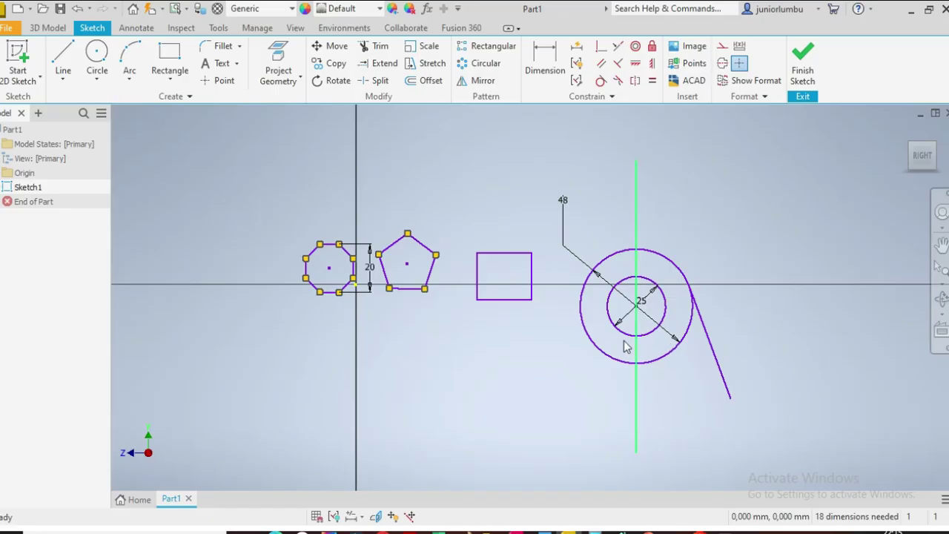
Sketch a separate slanted line descending to the right in the empty area at the sketch's upper right.
{"action": "left_click", "coordinate": [63, 55]}
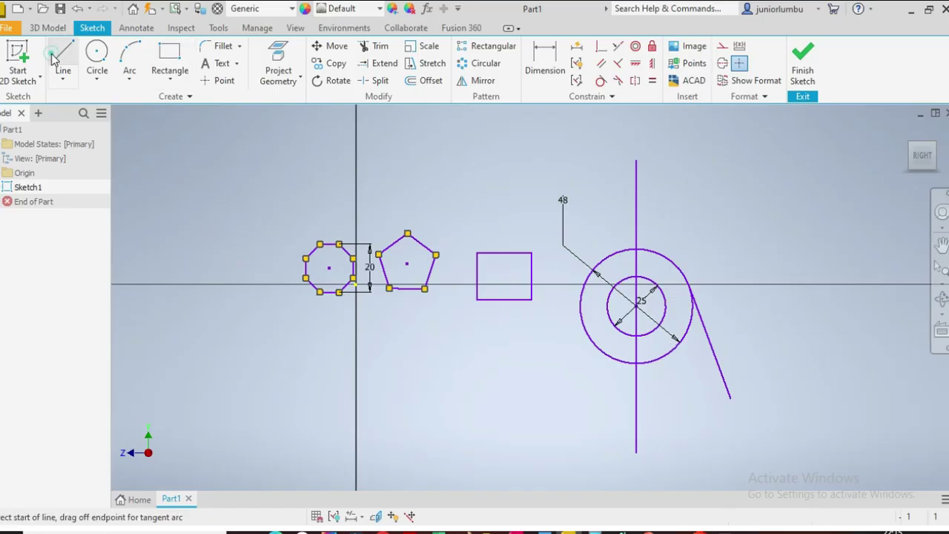
{"action": "left_click", "coordinate": [793, 145]}
{"action": "left_click", "coordinate": [870, 262]}
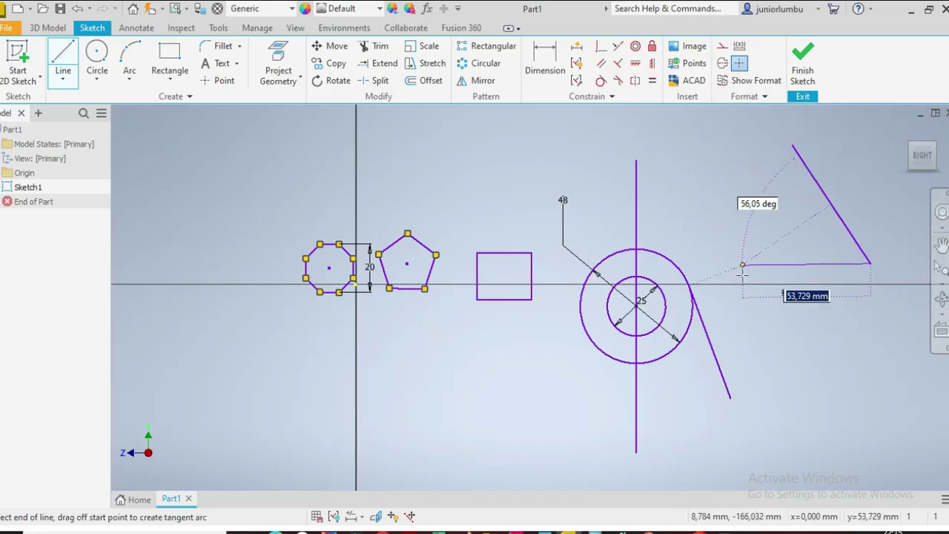
{"action": "key", "text": "Escape"}
Sketch a shorter vertical line between the circles' vertical centre line and the upper-right slanted line.
{"action": "left_click", "coordinate": [66, 63]}
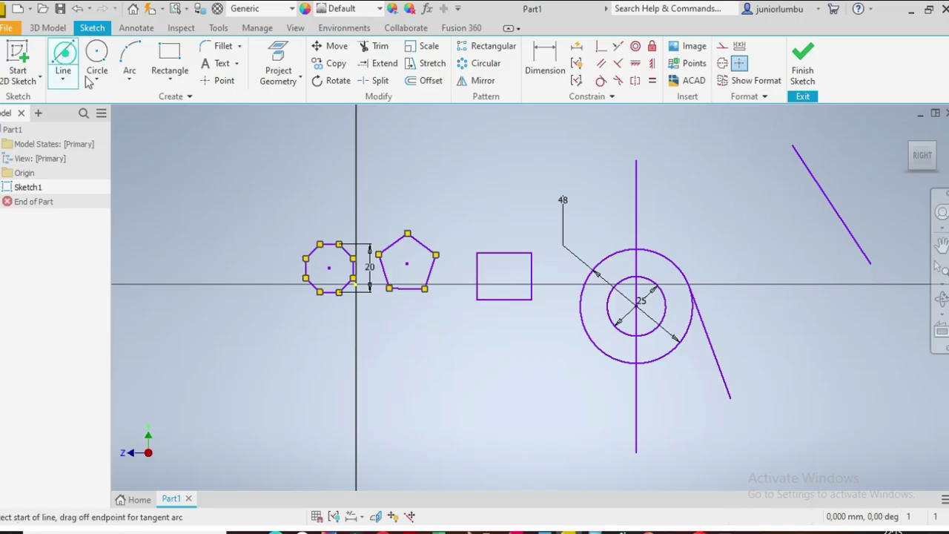
{"action": "left_click", "coordinate": [720, 115]}
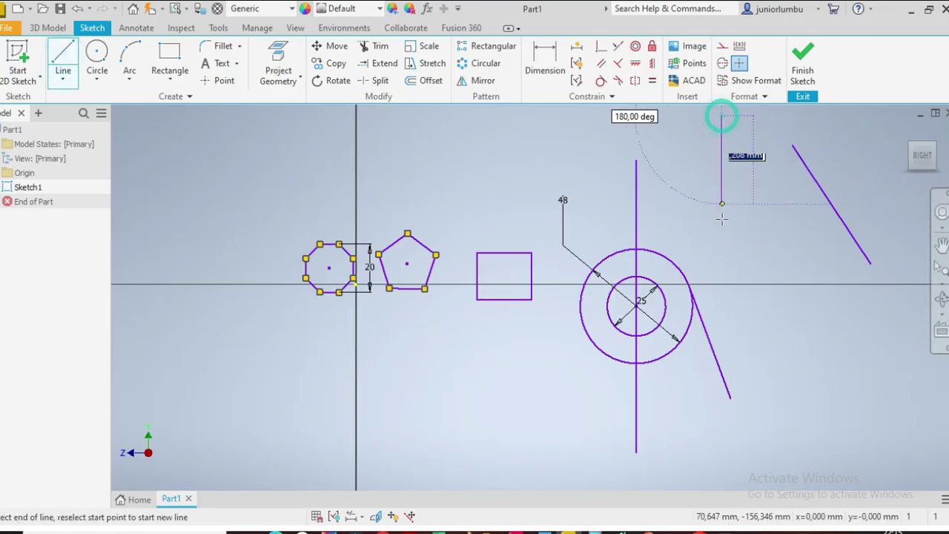
{"action": "left_click", "coordinate": [721, 255]}
{"action": "key", "text": "Escape"}
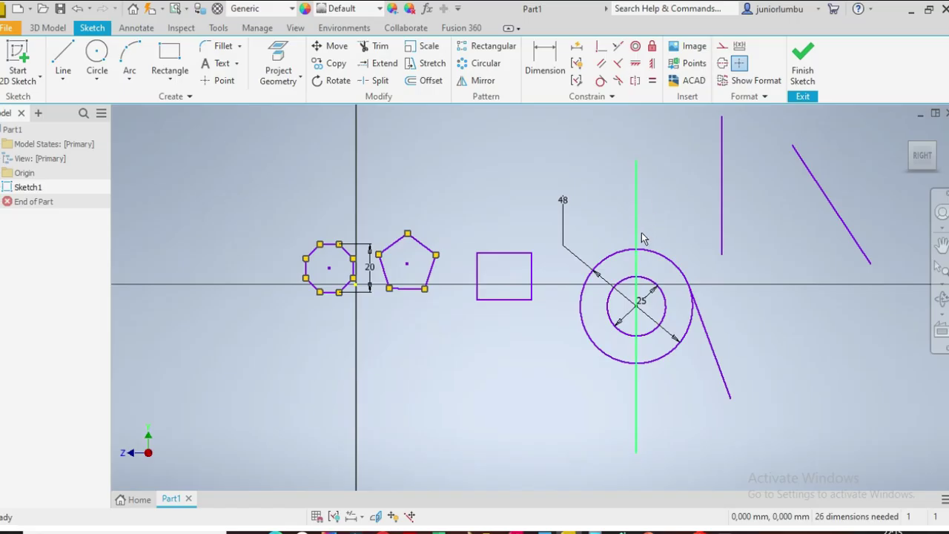
Constrain the short vertical line perpendicular to the long vertical line through the circles.
{"action": "left_click", "coordinate": [617, 66]}
{"action": "left_click", "coordinate": [722, 155]}
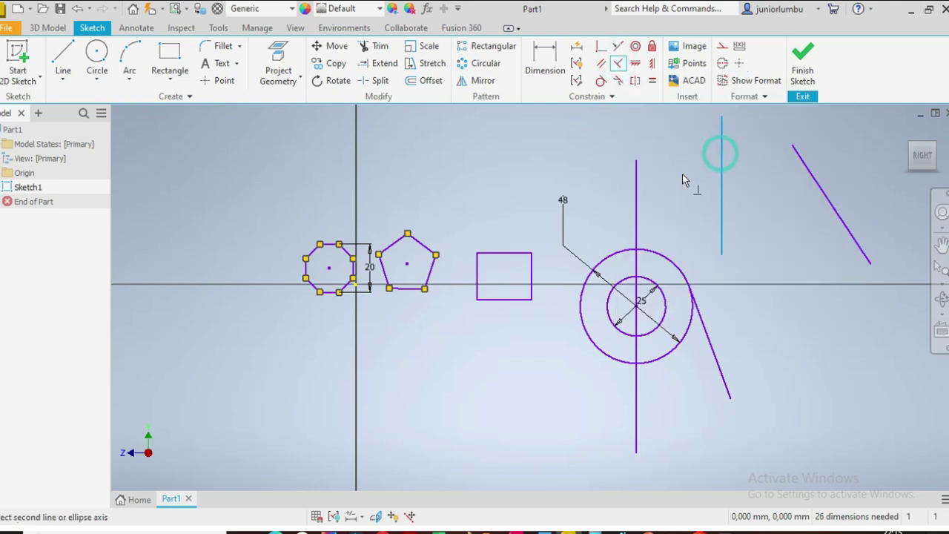
{"action": "left_click", "coordinate": [636, 192]}
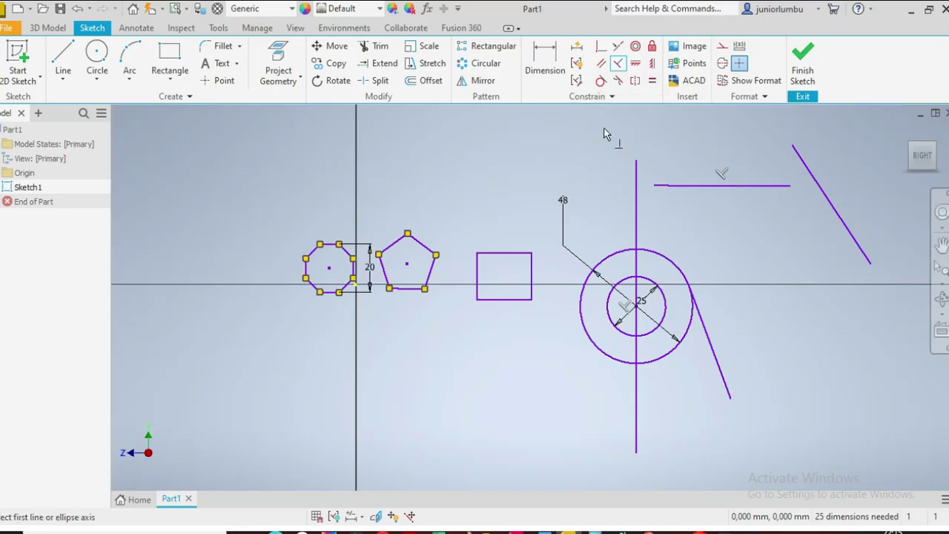
Constrain the upper-right slanted line parallel to the vertical line through the circles.
{"action": "left_click", "coordinate": [602, 65]}
{"action": "left_click", "coordinate": [844, 220]}
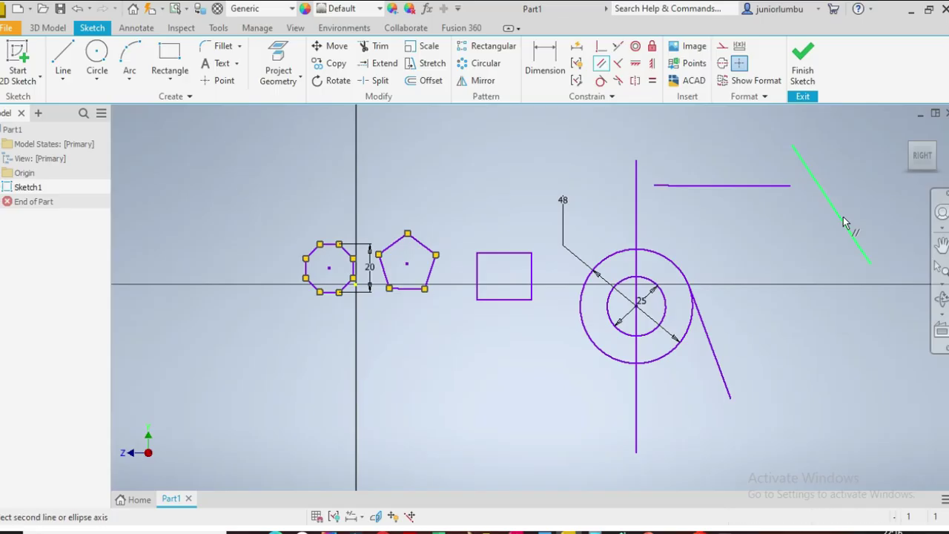
{"action": "left_click", "coordinate": [635, 232]}
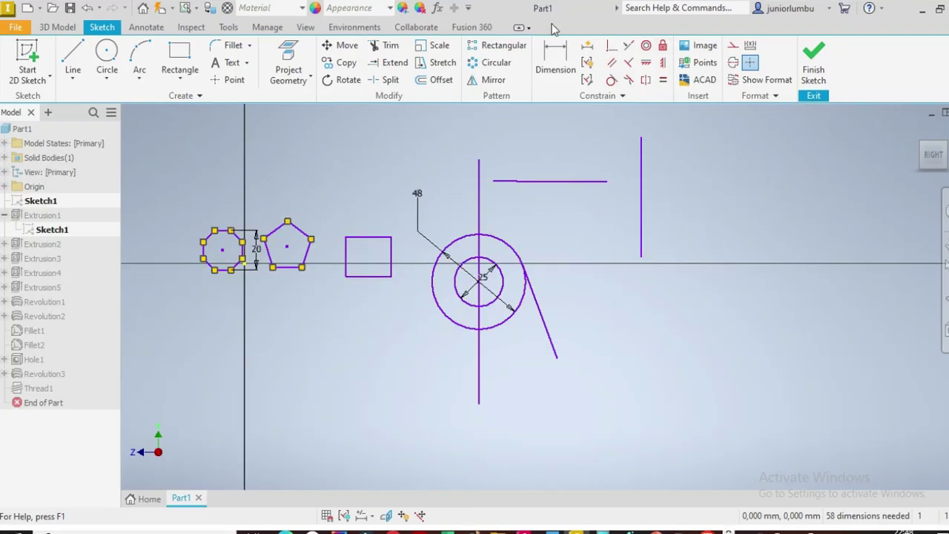
Sketch a large circle below the small rectangle and pentagon, and a small circle inside it above its centre.
{"action": "left_click", "coordinate": [107, 53]}
{"action": "left_click", "coordinate": [345, 401]}
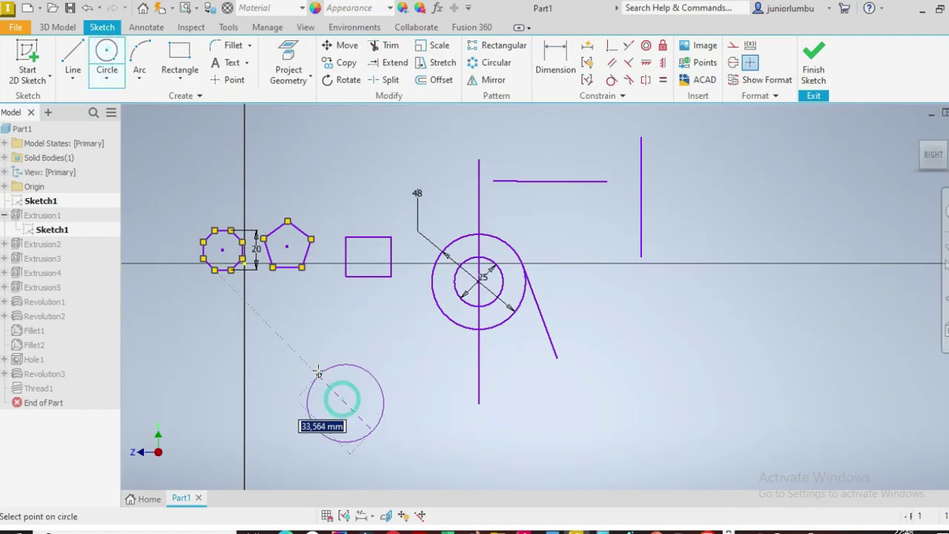
{"action": "left_click", "coordinate": [275, 346]}
{"action": "scroll", "coordinate": [273, 371], "scroll_direction": "up", "scroll_amount": 2}
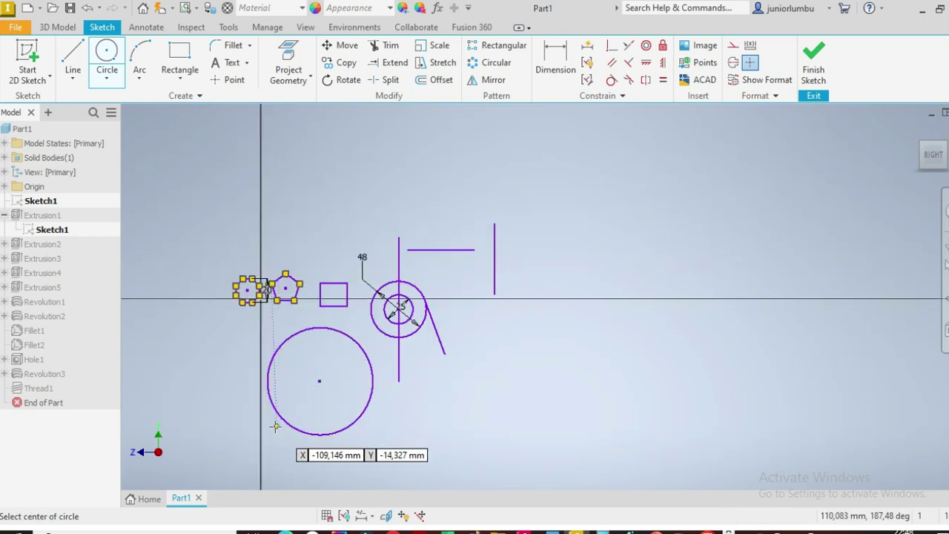
{"action": "scroll", "coordinate": [276, 411], "scroll_direction": "down", "scroll_amount": 3}
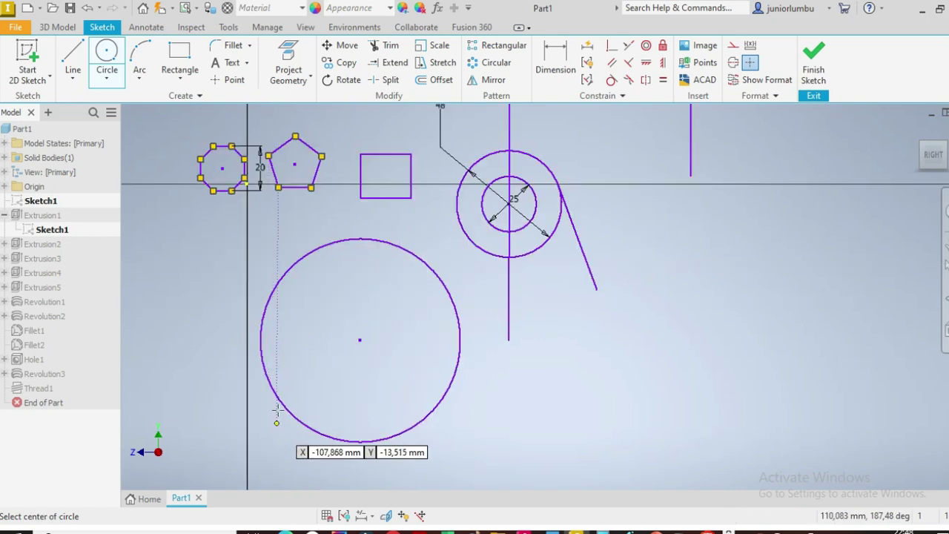
{"action": "left_click", "coordinate": [374, 276]}
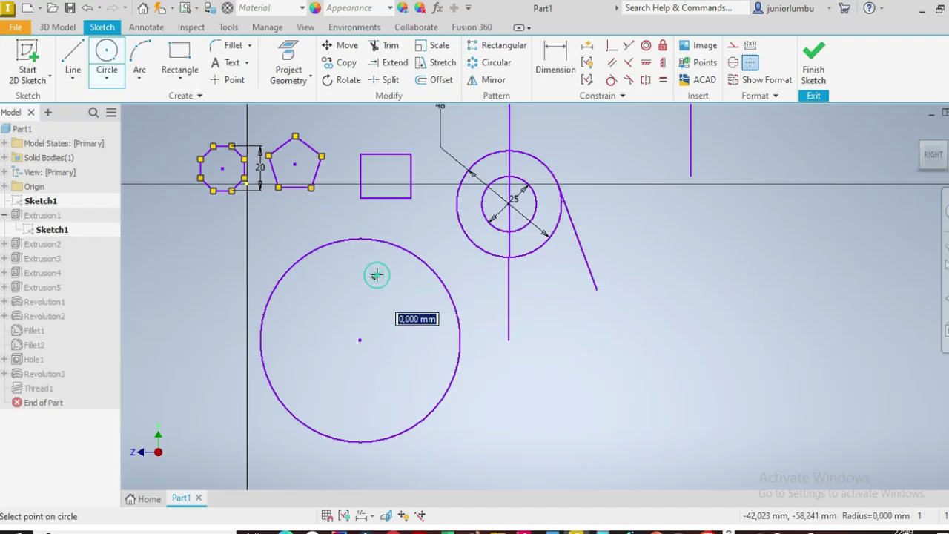
{"action": "left_click", "coordinate": [361, 272]}
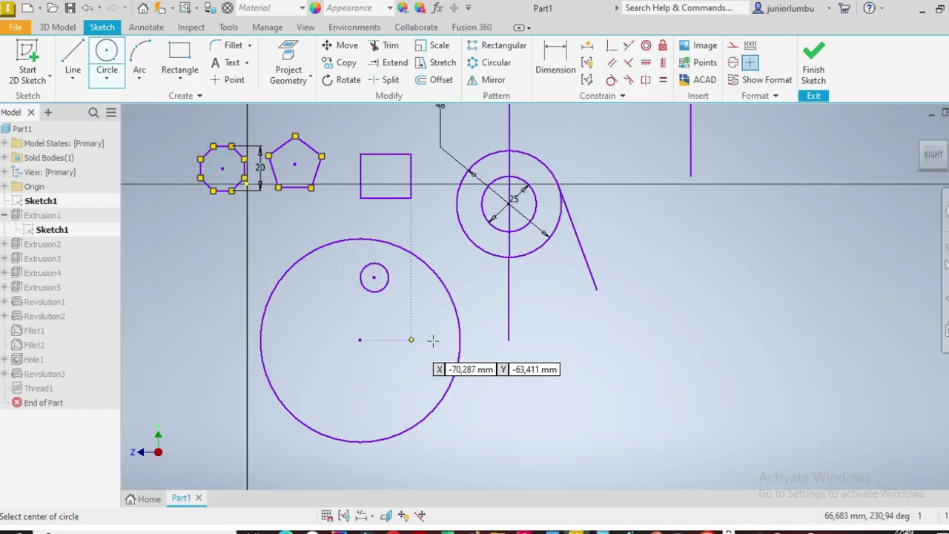
Dimension the distance between the centres of the small circle and the large circle around it as 32 mm.
{"action": "left_click", "coordinate": [556, 58]}
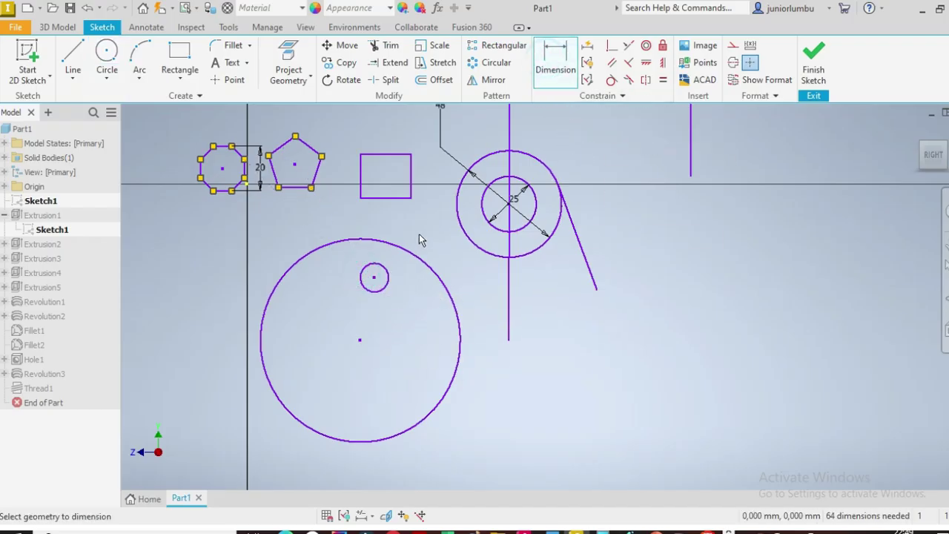
{"action": "left_click", "coordinate": [374, 277]}
{"action": "left_click", "coordinate": [359, 339]}
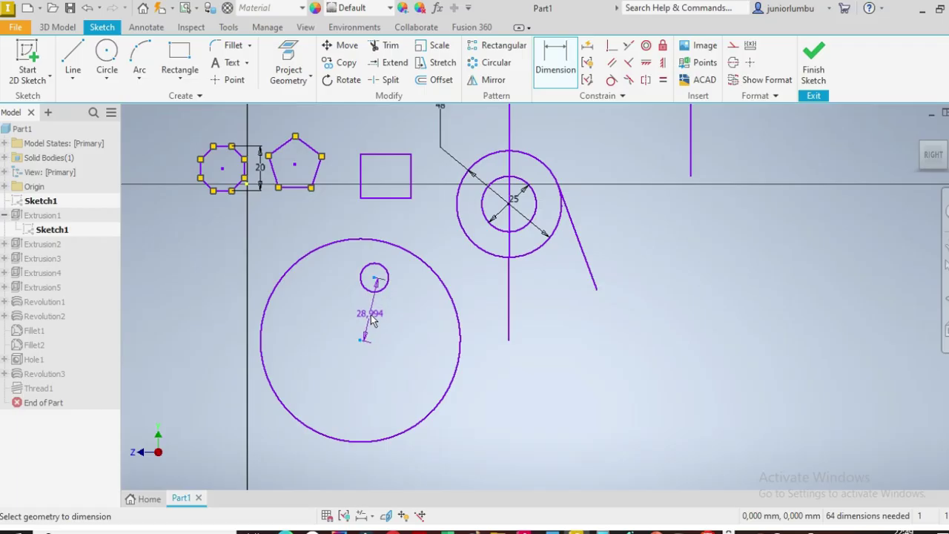
{"action": "type", "text": "32"}
{"action": "left_click", "coordinate": [372, 317]}
{"action": "type", "text": "32"}
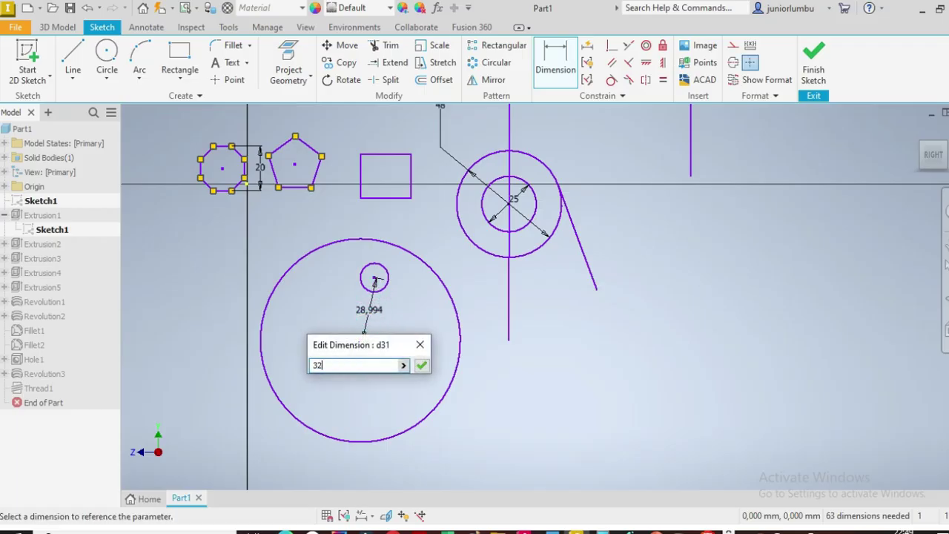
{"action": "key", "text": "Return"}
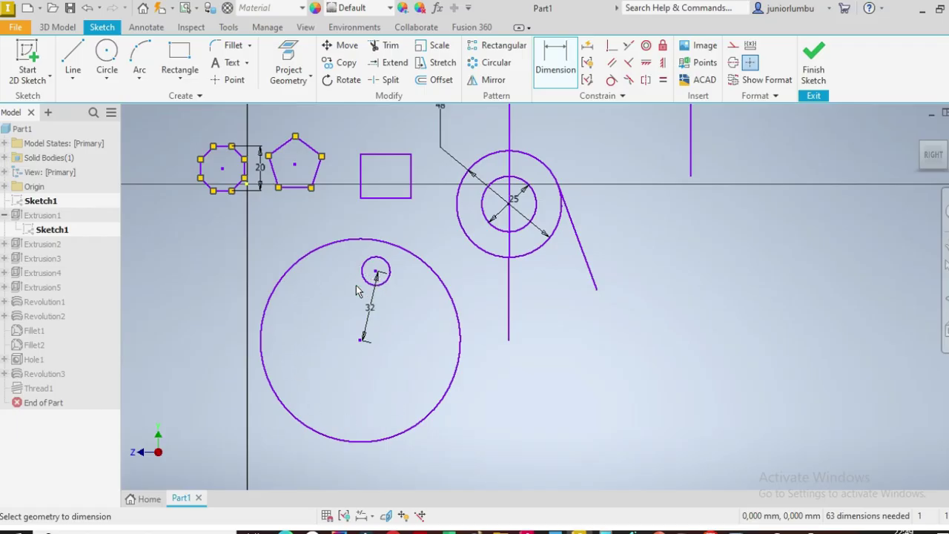
{"action": "left_click", "coordinate": [374, 310]}
Create a circular pattern of the small circle around the large circle's centre with 8 instances over 360 degrees.
{"action": "left_click", "coordinate": [491, 63]}
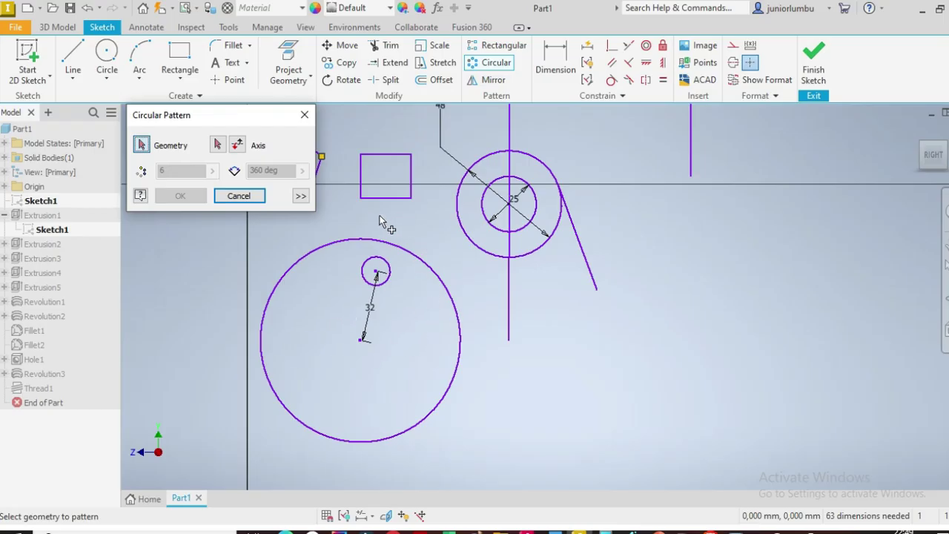
{"action": "left_click", "coordinate": [365, 280]}
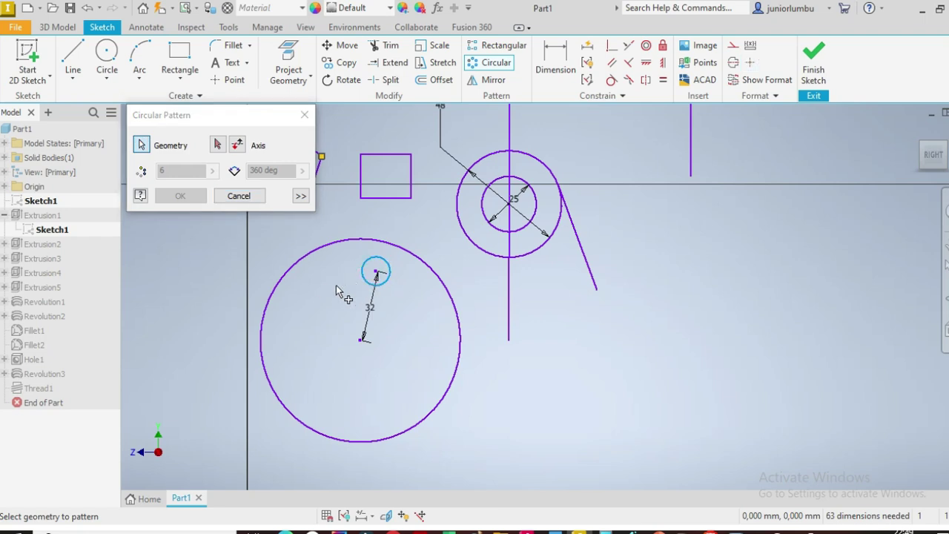
{"action": "left_click", "coordinate": [217, 149]}
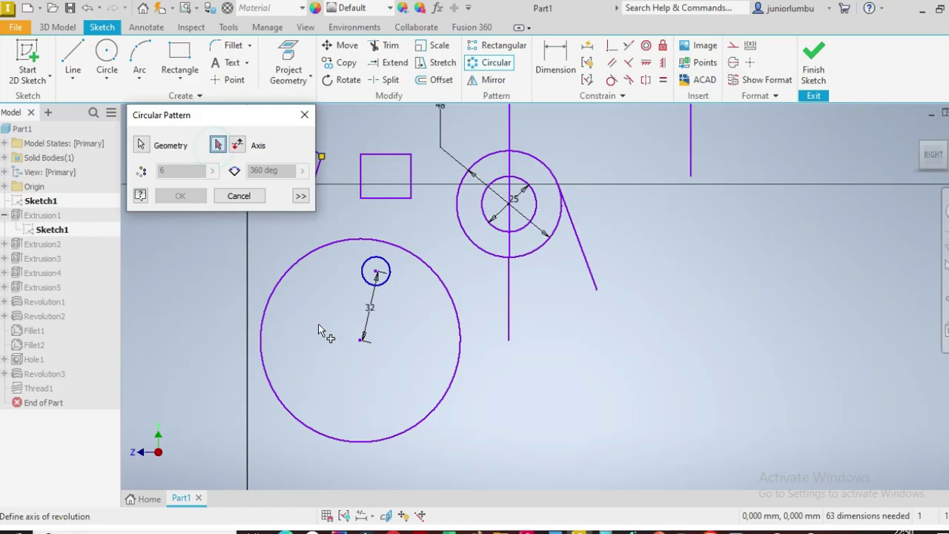
{"action": "left_click", "coordinate": [361, 340]}
{"action": "left_click", "coordinate": [186, 172]}
{"action": "left_click_drag", "start_coordinate": [180, 174], "coordinate": [152, 177]}
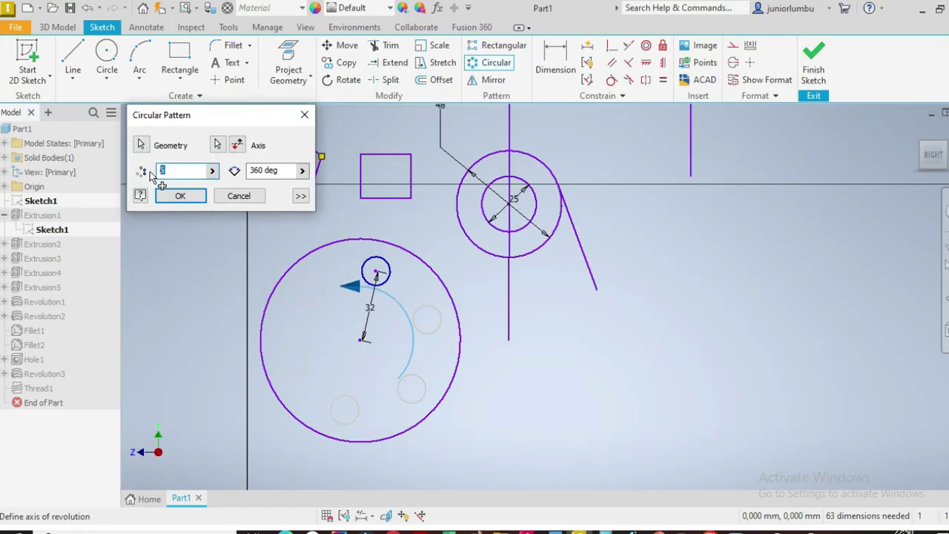
{"action": "type", "text": "8"}
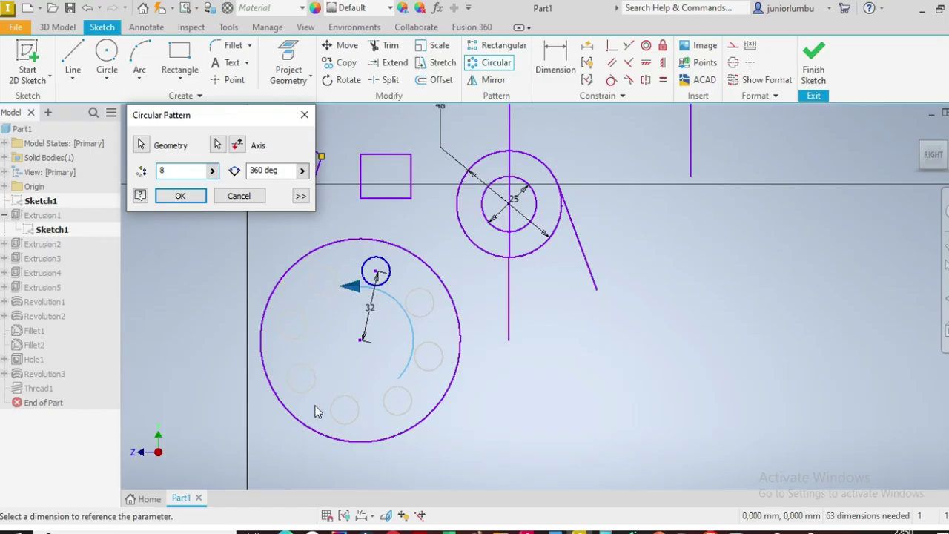
{"action": "left_click", "coordinate": [189, 202]}
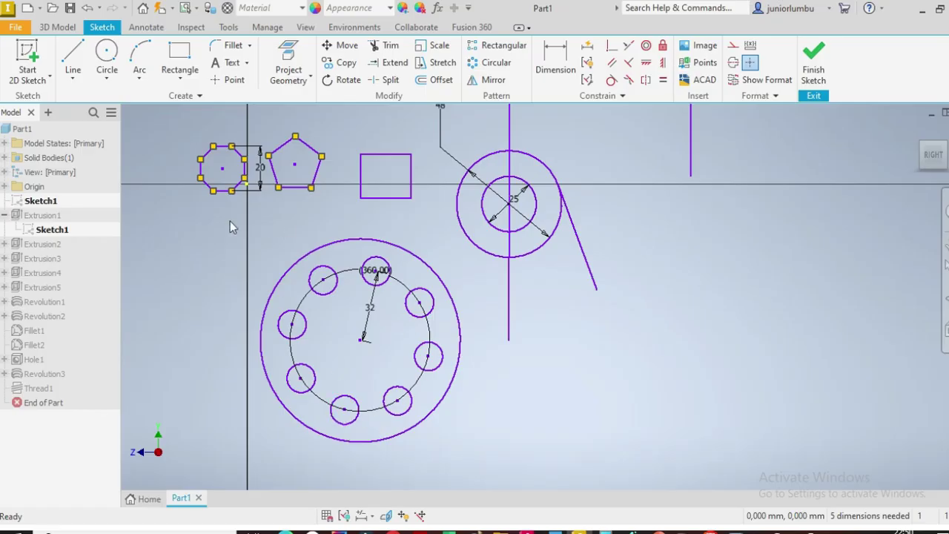
Sketch a large two-point rectangle in the empty area to the lower right of the tangent line.
{"action": "left_click", "coordinate": [180, 58]}
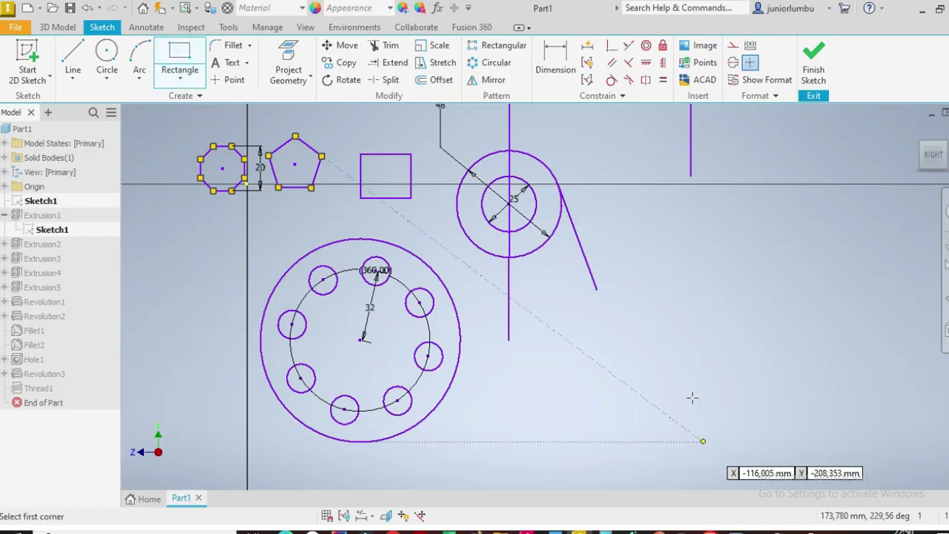
{"action": "left_click", "coordinate": [563, 302]}
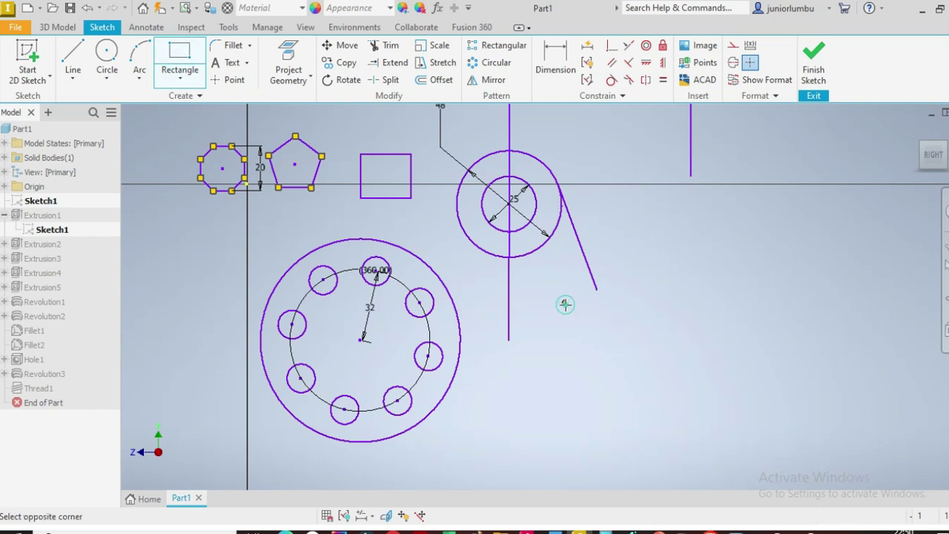
{"action": "left_click", "coordinate": [818, 457]}
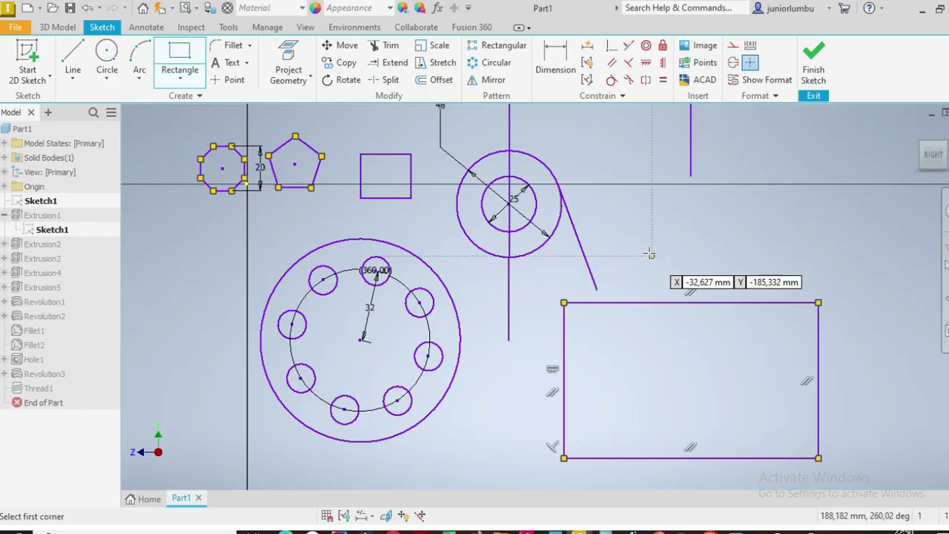
Sketch a large circle just above the new rectangle, centred below the end of the upper-right vertical line.
{"action": "left_click", "coordinate": [102, 55]}
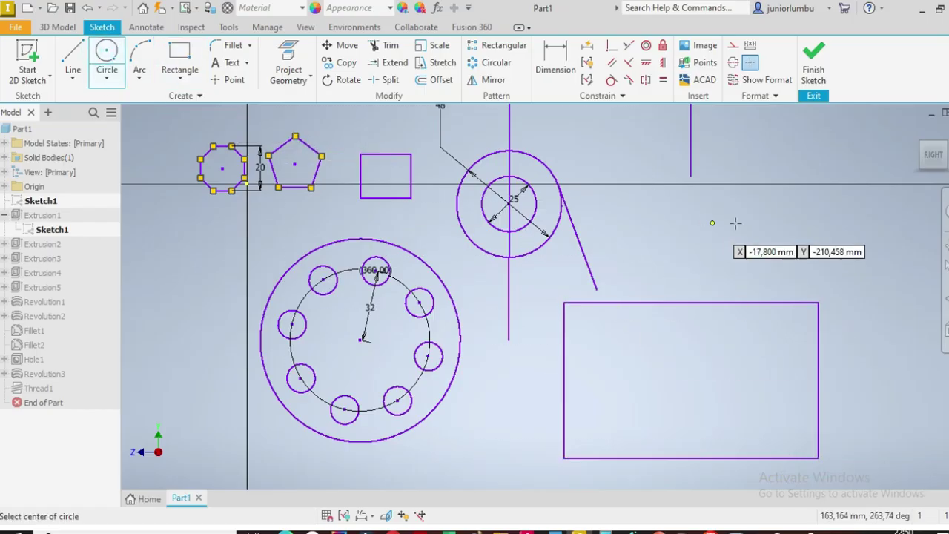
{"action": "left_click", "coordinate": [690, 213]}
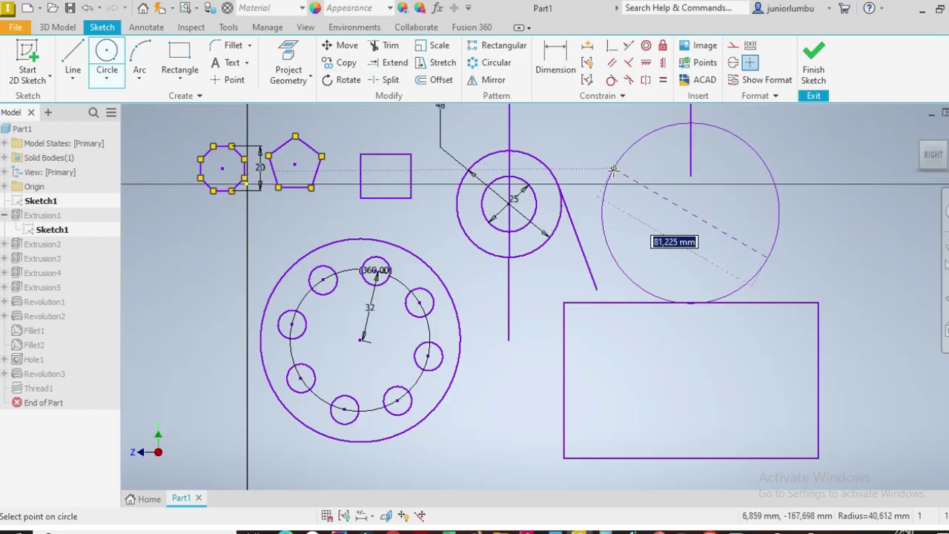
{"action": "left_click", "coordinate": [620, 172]}
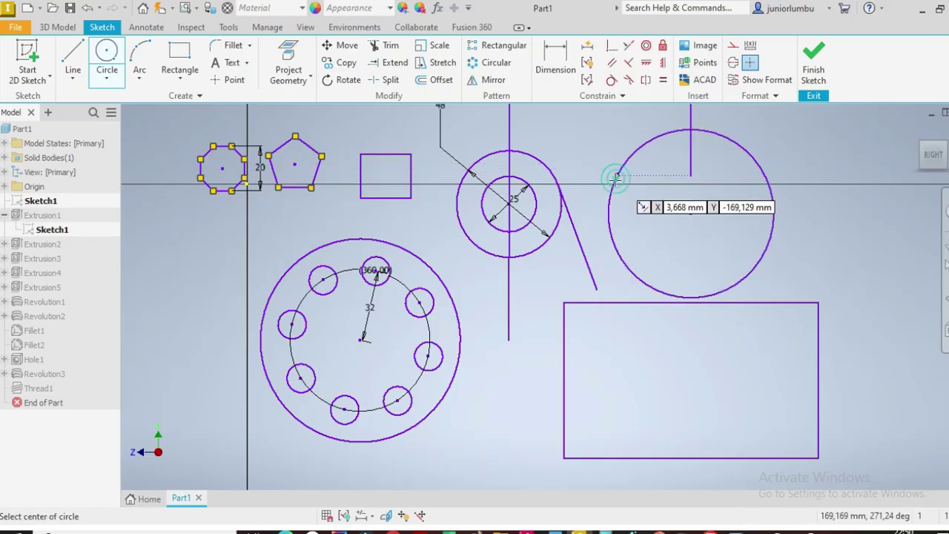
Sketch a circle of about 7.5 mm radius in the large rectangle's upper-right corner and a smaller circle inside the circle above it.
{"action": "left_click", "coordinate": [783, 333]}
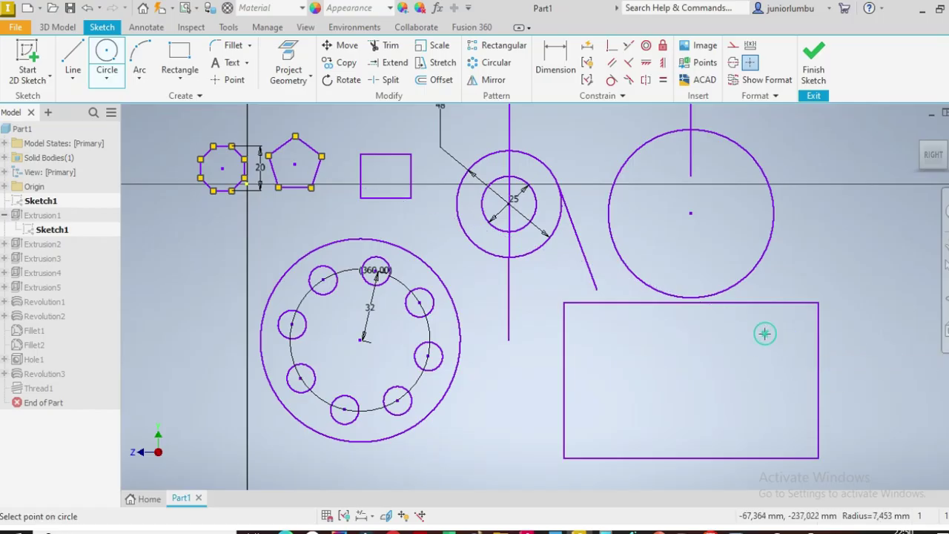
{"action": "left_click", "coordinate": [765, 333]}
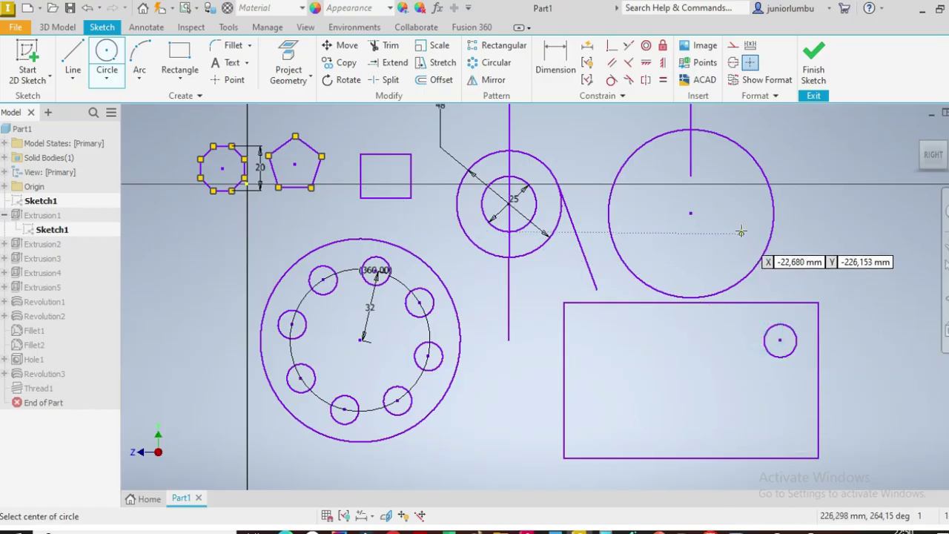
{"action": "left_click", "coordinate": [730, 198]}
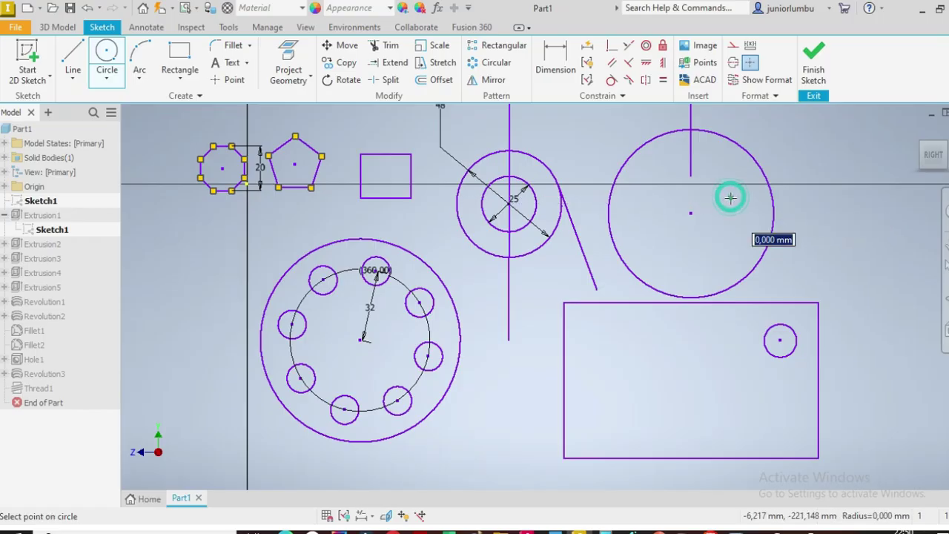
{"action": "left_click", "coordinate": [727, 205]}
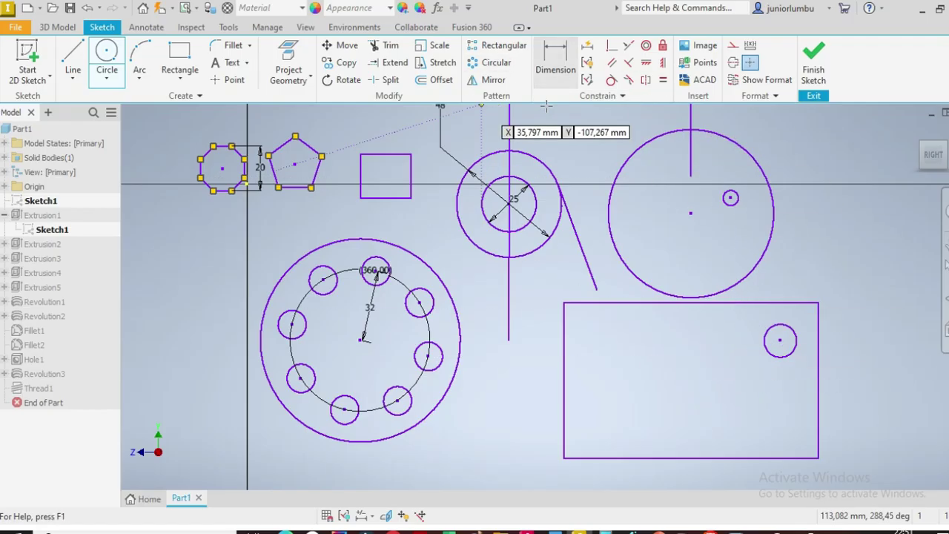
Set up a rectangular pattern of the circle in the large rectangle, with 3 instances spaced 18 mm downward along the right edge.
{"action": "left_click", "coordinate": [501, 49]}
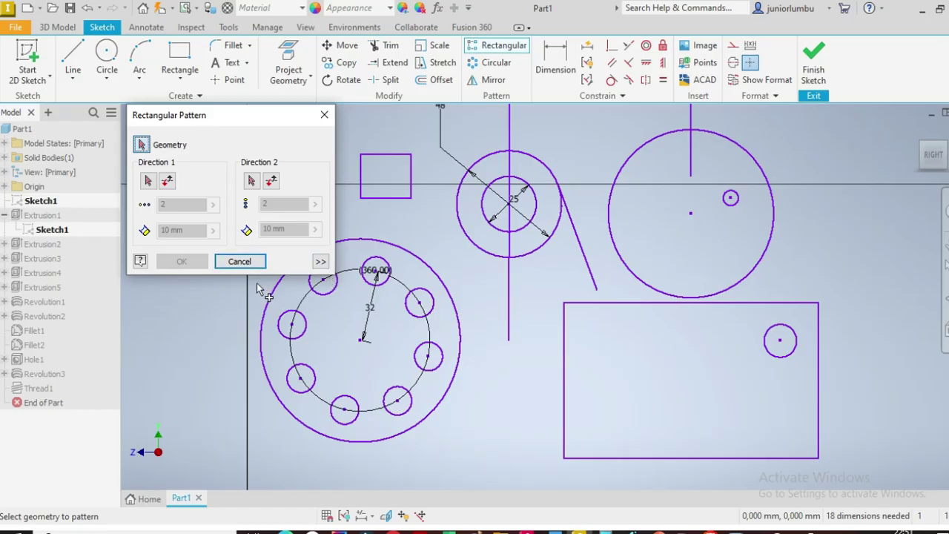
{"action": "left_click", "coordinate": [774, 358]}
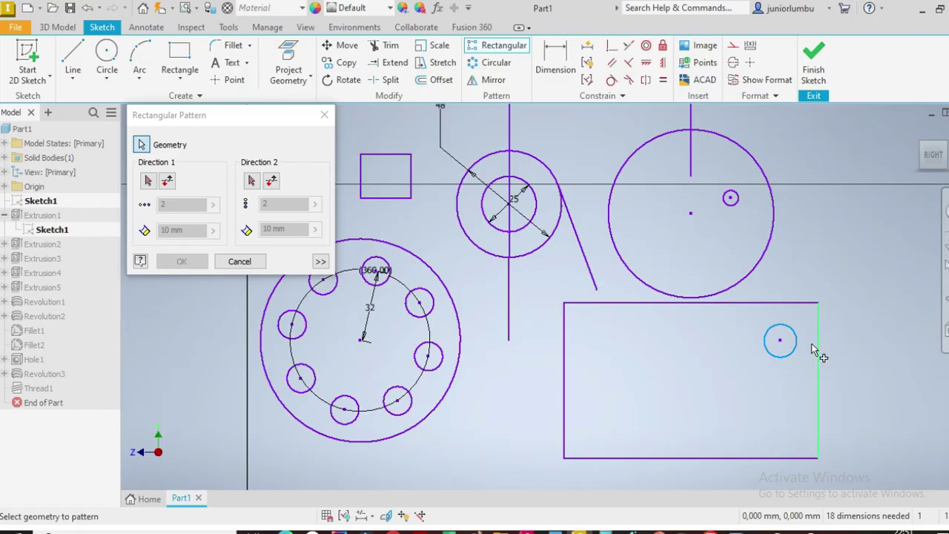
{"action": "left_click", "coordinate": [148, 183]}
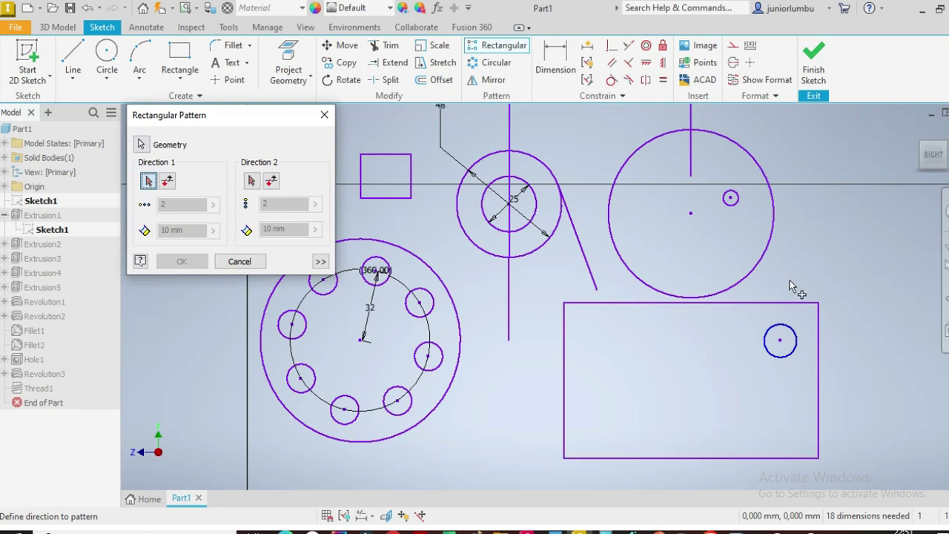
{"action": "left_click", "coordinate": [819, 393]}
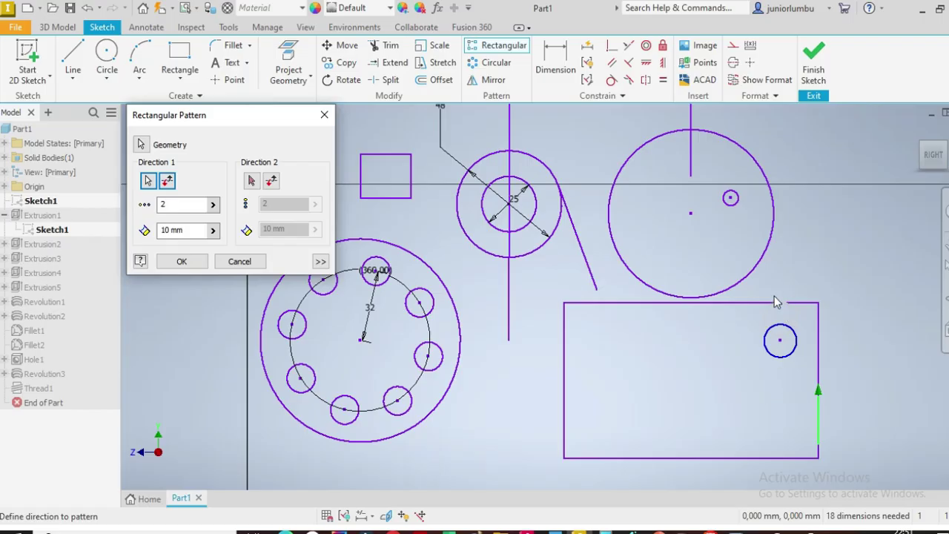
{"action": "left_click", "coordinate": [167, 180]}
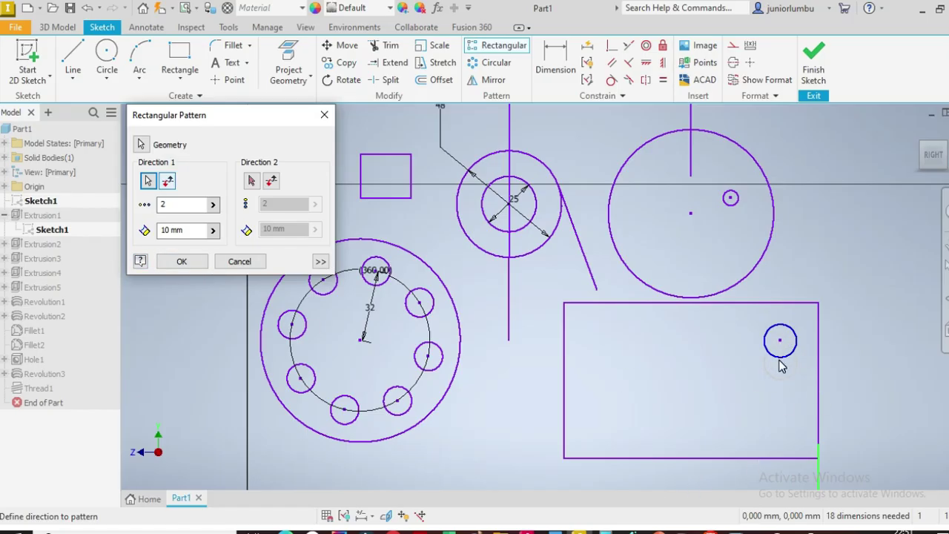
{"action": "left_click", "coordinate": [163, 230]}
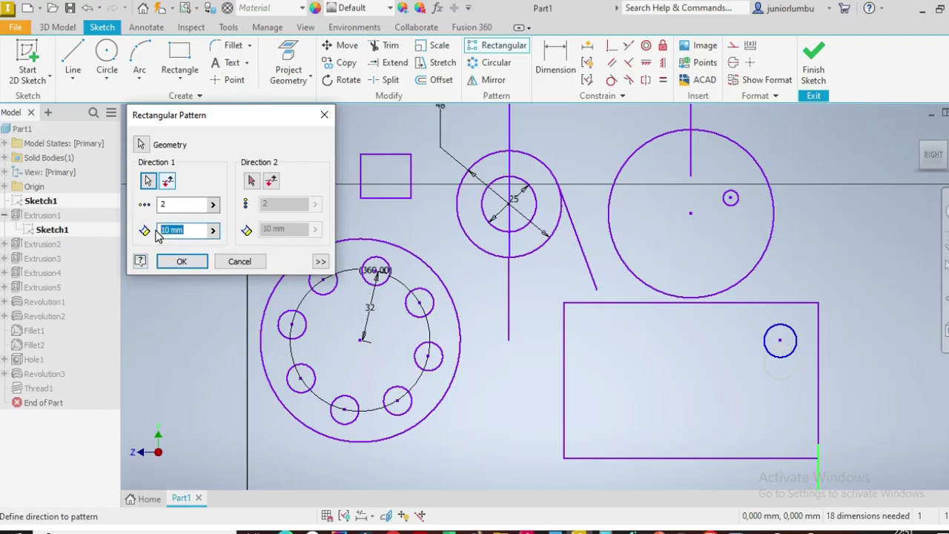
{"action": "type", "text": "18"}
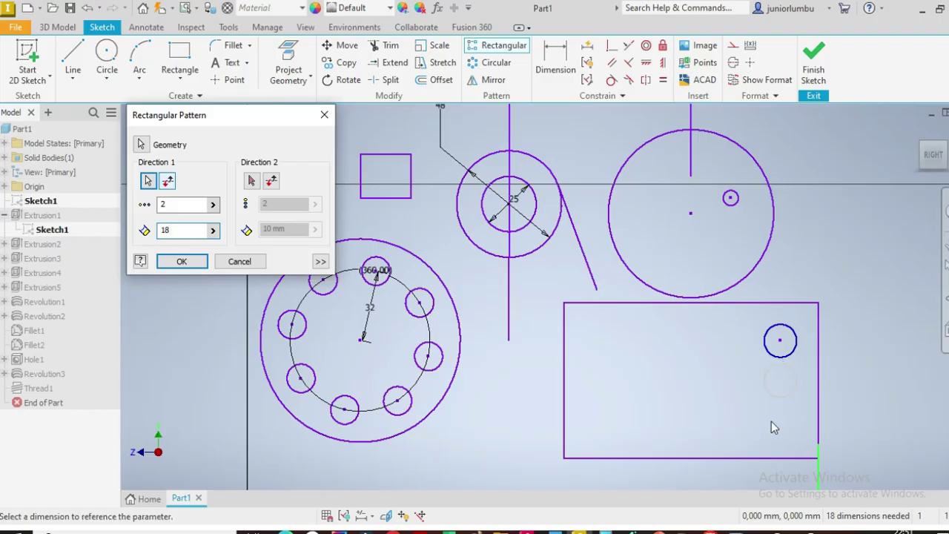
{"action": "left_click", "coordinate": [179, 206]}
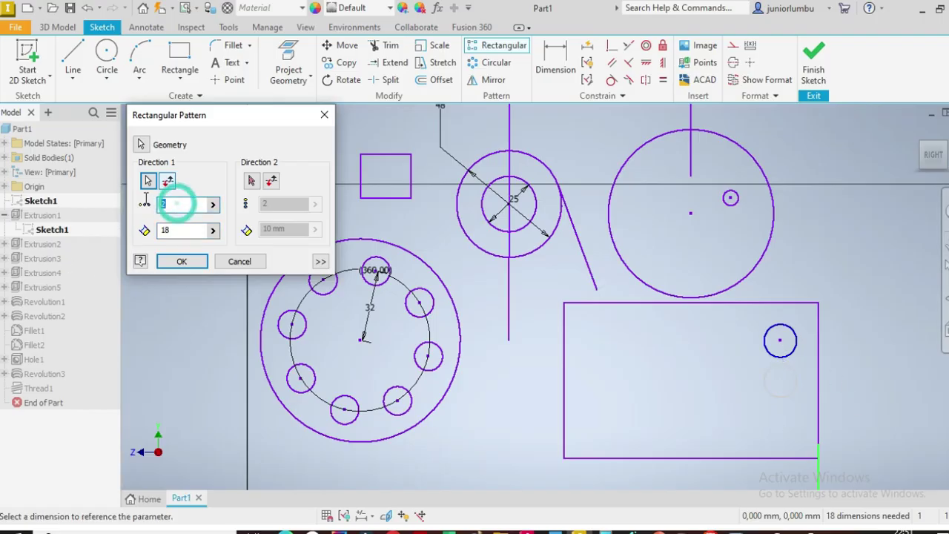
{"action": "type", "text": "3"}
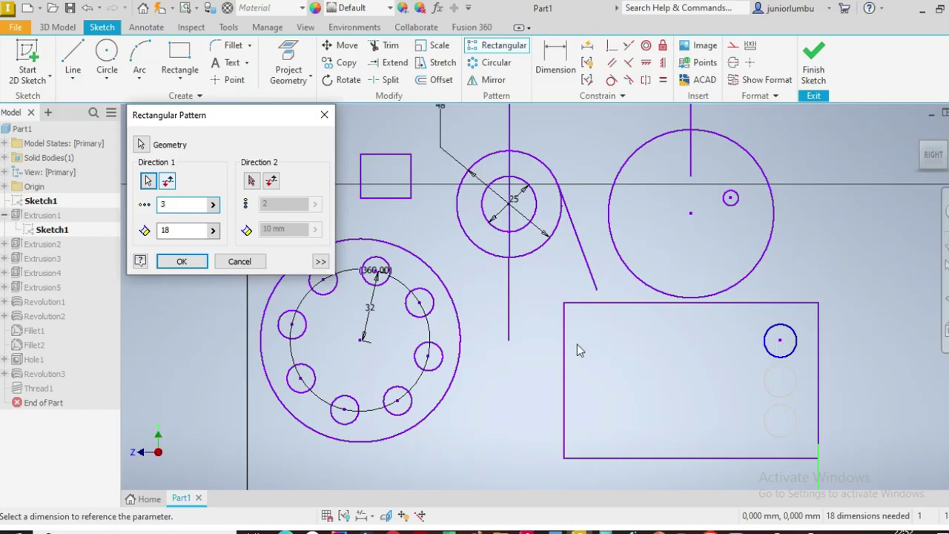
Add a second pattern direction along the large rectangle's top edge with 4 instances spaced 22 mm, and create the pattern.
{"action": "left_click", "coordinate": [252, 183]}
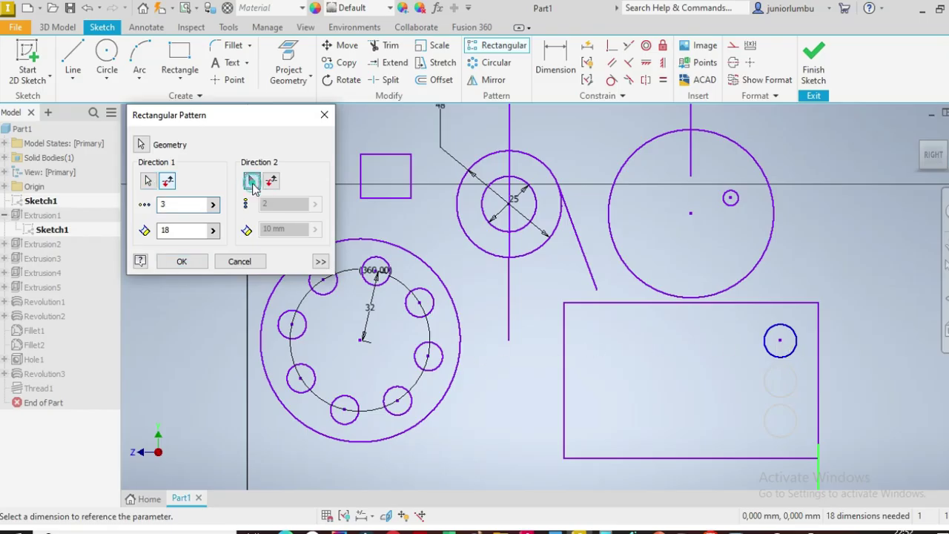
{"action": "left_click", "coordinate": [609, 304]}
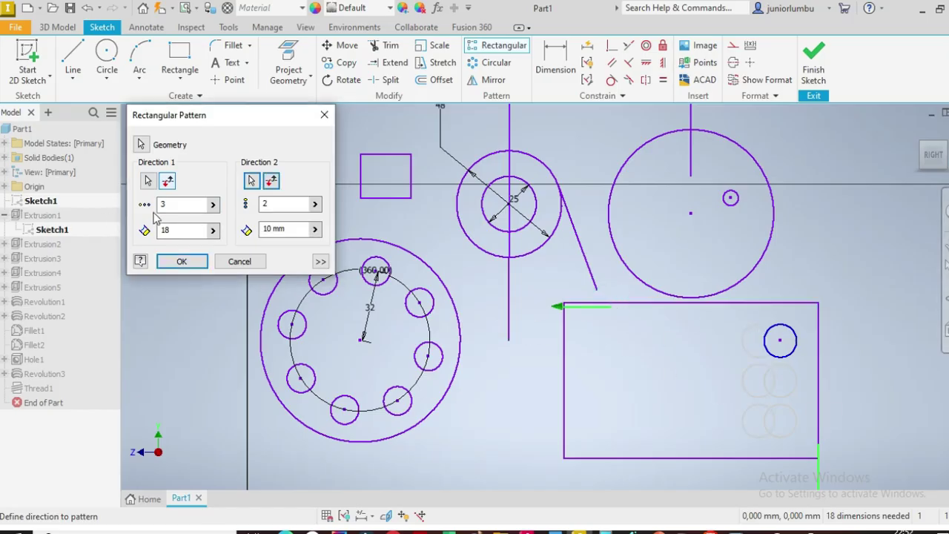
{"action": "double_click", "coordinate": [267, 228]}
{"action": "type", "text": "22"}
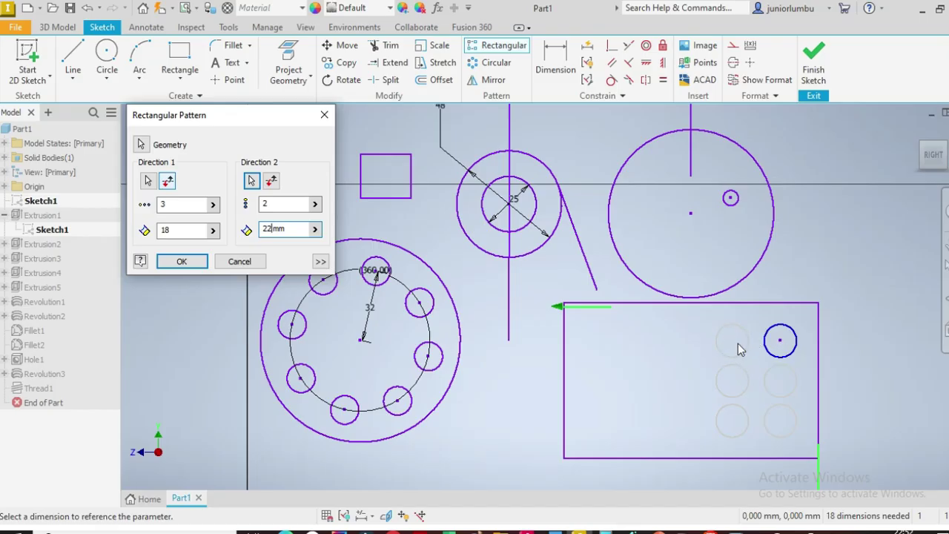
{"action": "left_click", "coordinate": [261, 203]}
{"action": "type", "text": "4"}
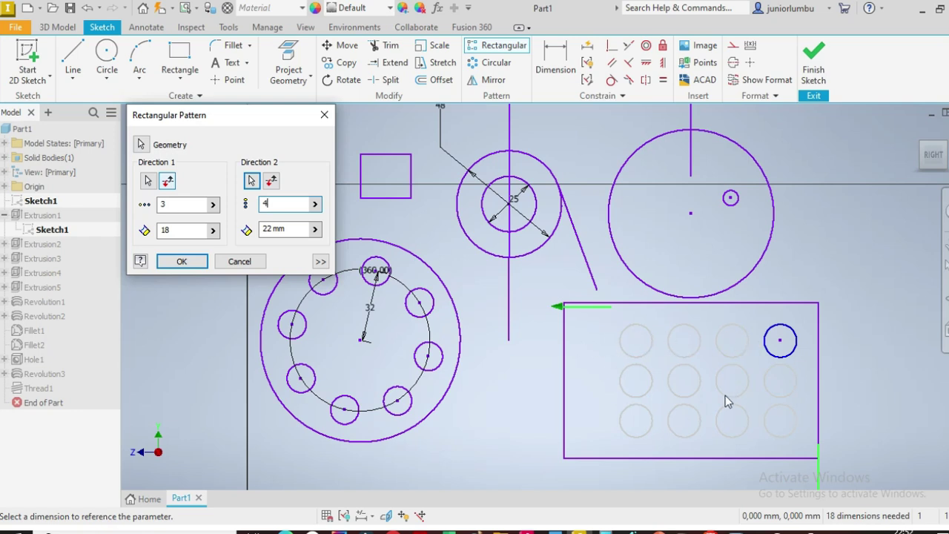
{"action": "left_click", "coordinate": [182, 264]}
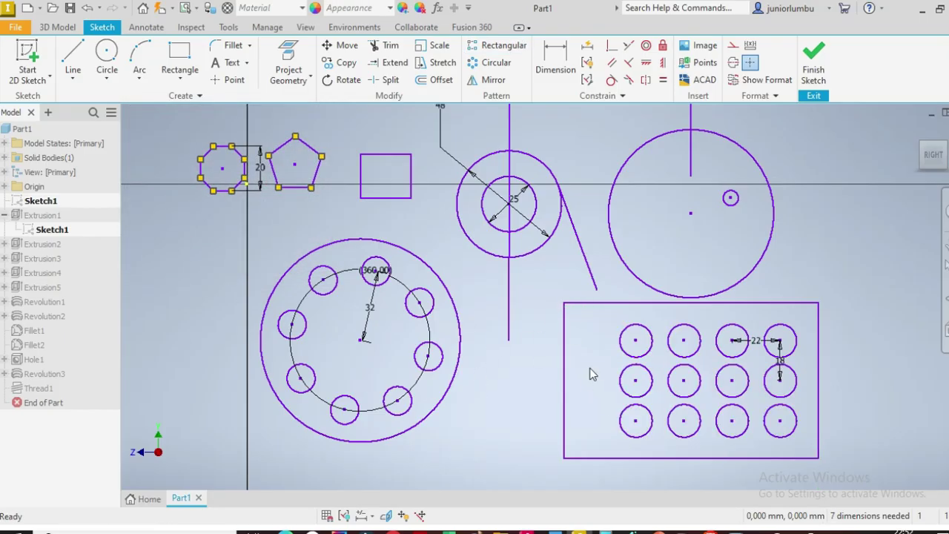
Set up a rectangular pattern of the small circle inside the upper-right circle, with 5 instances along the slanted tangent line.
{"action": "left_click", "coordinate": [499, 45]}
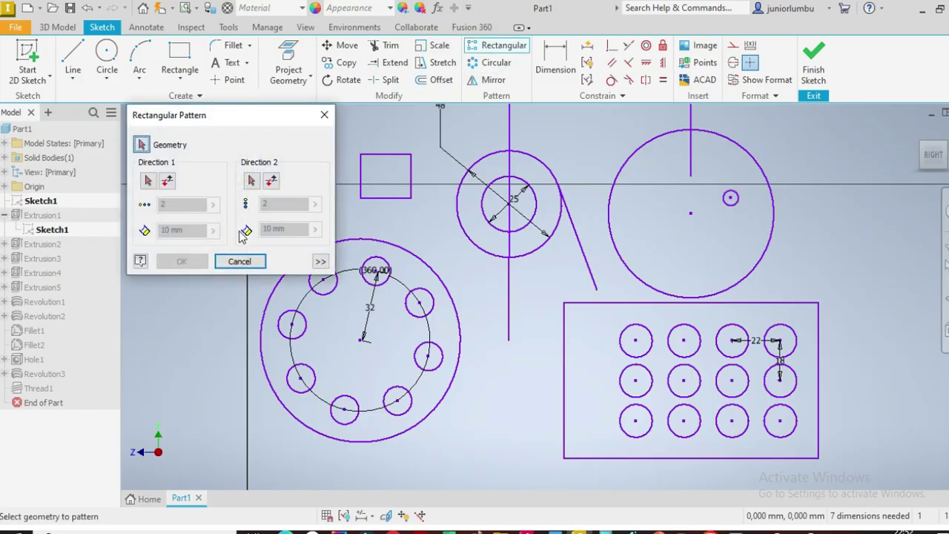
{"action": "left_click", "coordinate": [723, 203]}
{"action": "left_click", "coordinate": [732, 205]}
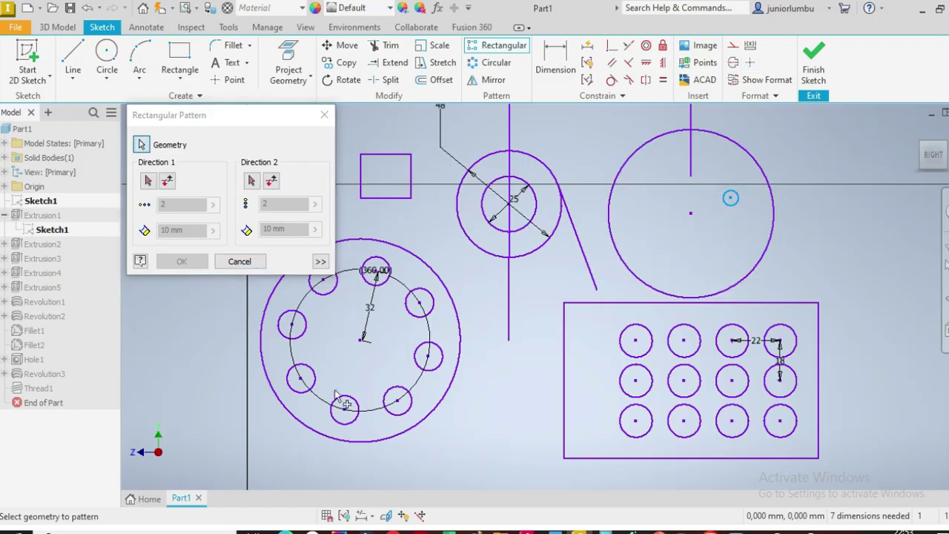
{"action": "left_click", "coordinate": [148, 181]}
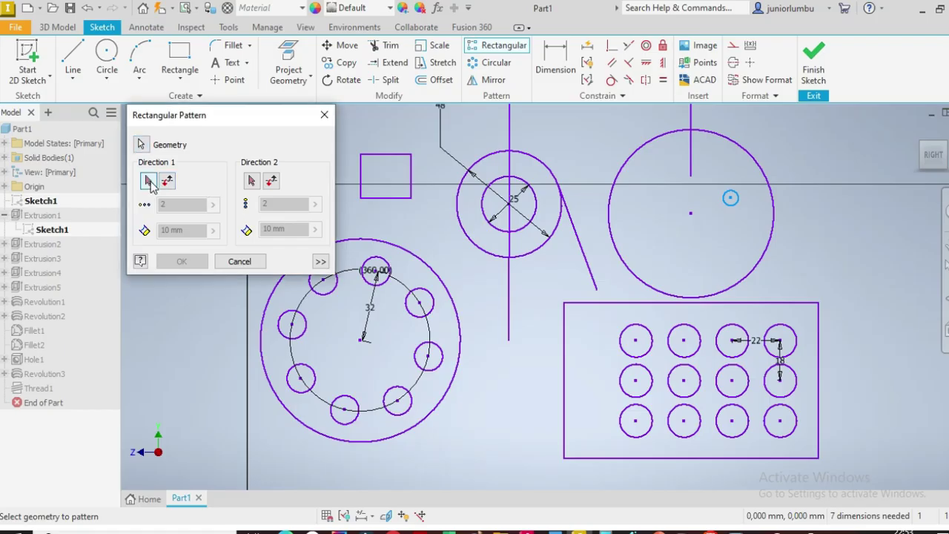
{"action": "left_click", "coordinate": [585, 258]}
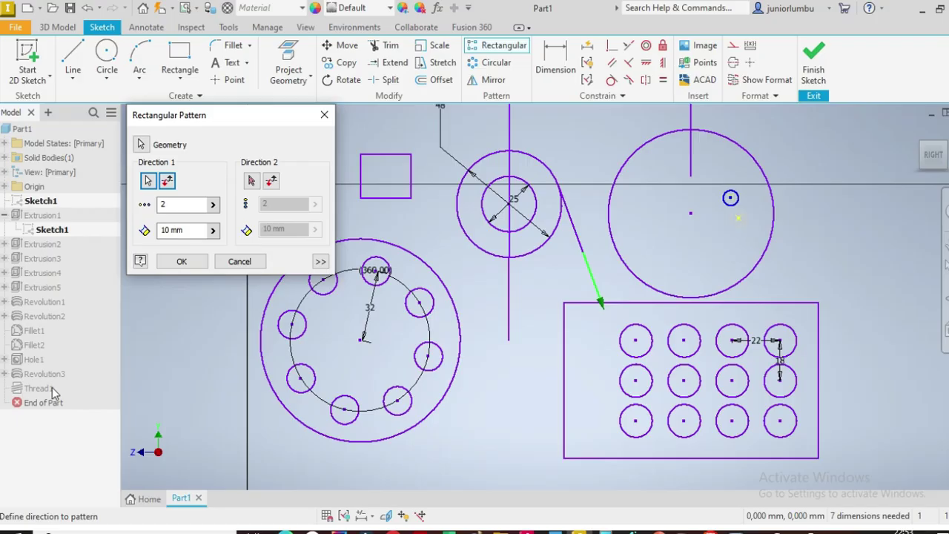
{"action": "left_click_drag", "start_coordinate": [173, 211], "coordinate": [148, 211]}
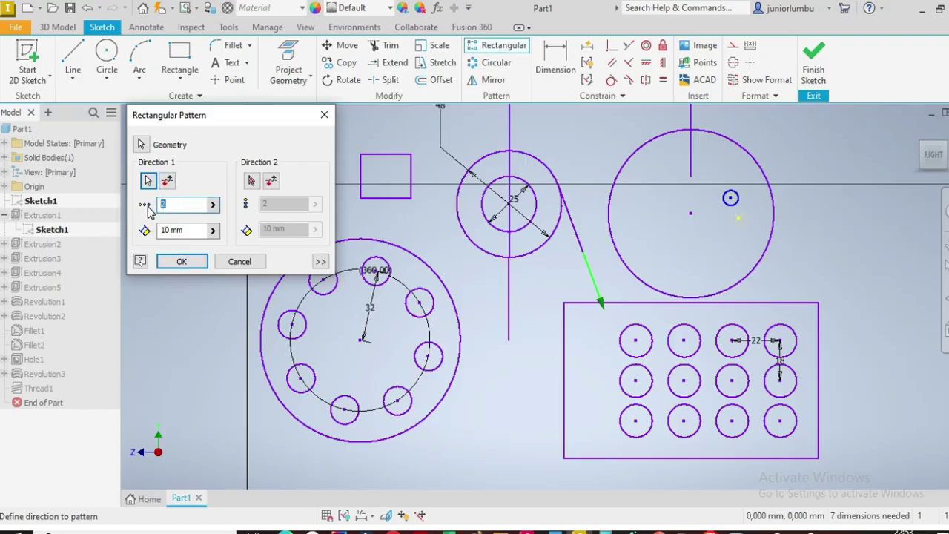
{"action": "type", "text": "5"}
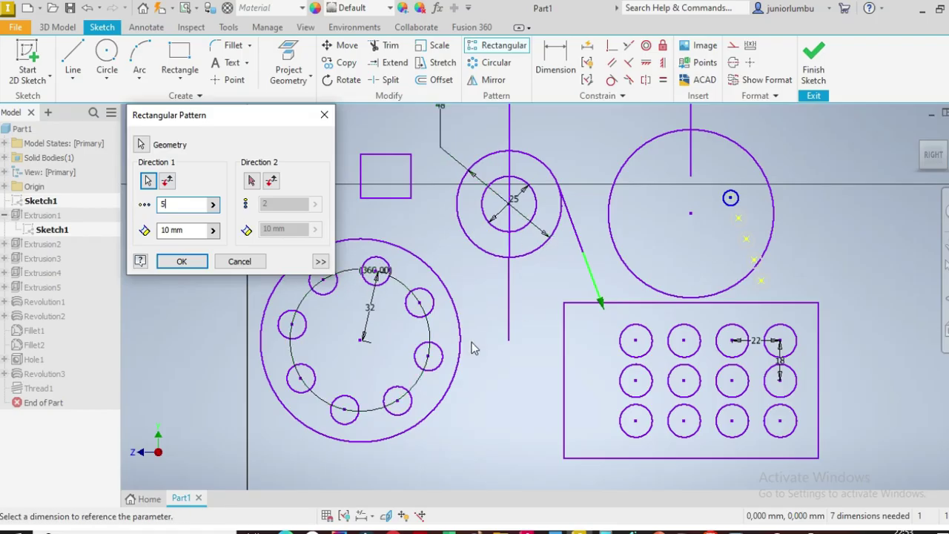
Define the second pattern direction leftward along the large rectangle's top edge with 10 instances.
{"action": "left_click", "coordinate": [251, 181]}
{"action": "left_click", "coordinate": [630, 304]}
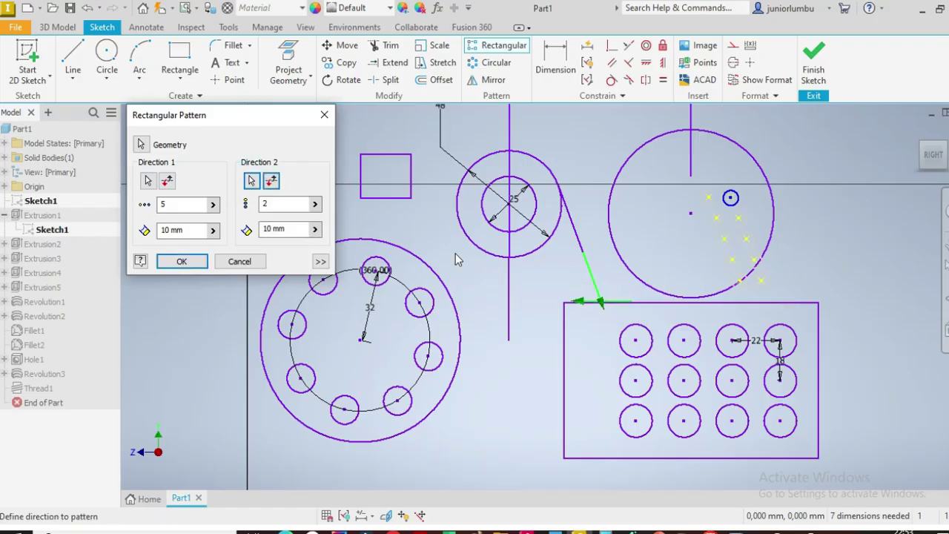
{"action": "double_click", "coordinate": [289, 208]}
{"action": "type", "text": "10"}
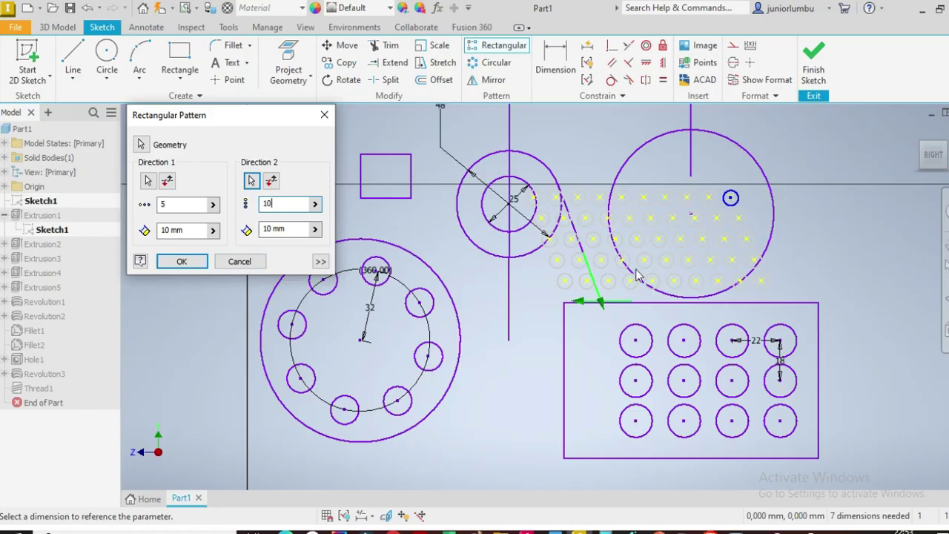
Change the first direction to 4 instances spaced 9 mm and the second to 6 instances, and create the pattern.
{"action": "left_click", "coordinate": [185, 204]}
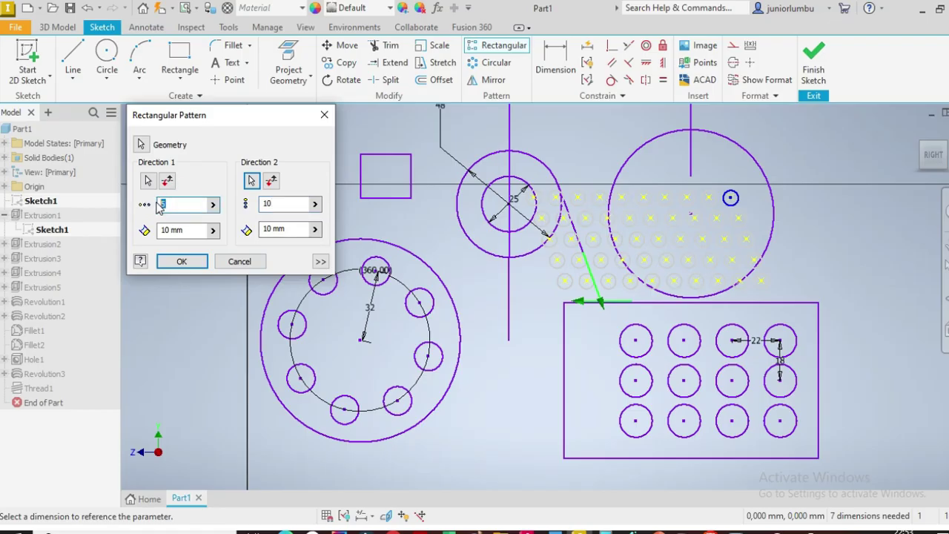
{"action": "type", "text": "4"}
{"action": "left_click", "coordinate": [162, 205]}
{"action": "double_click", "coordinate": [160, 231]}
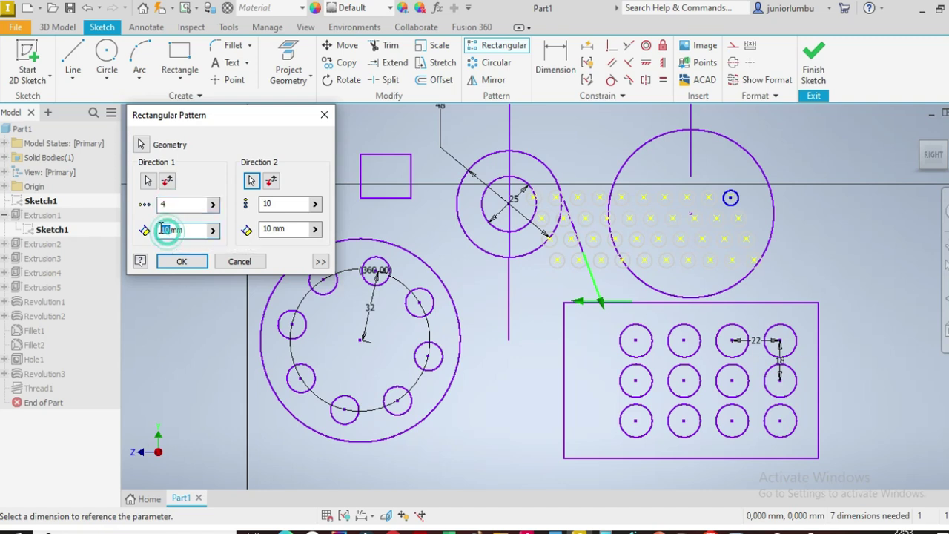
{"action": "type", "text": "9"}
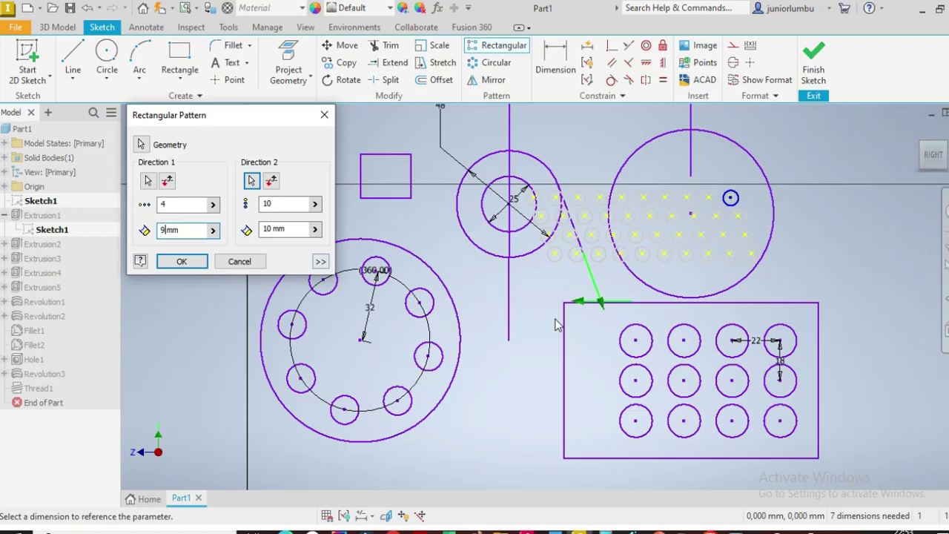
{"action": "double_click", "coordinate": [269, 203]}
{"action": "type", "text": "6"}
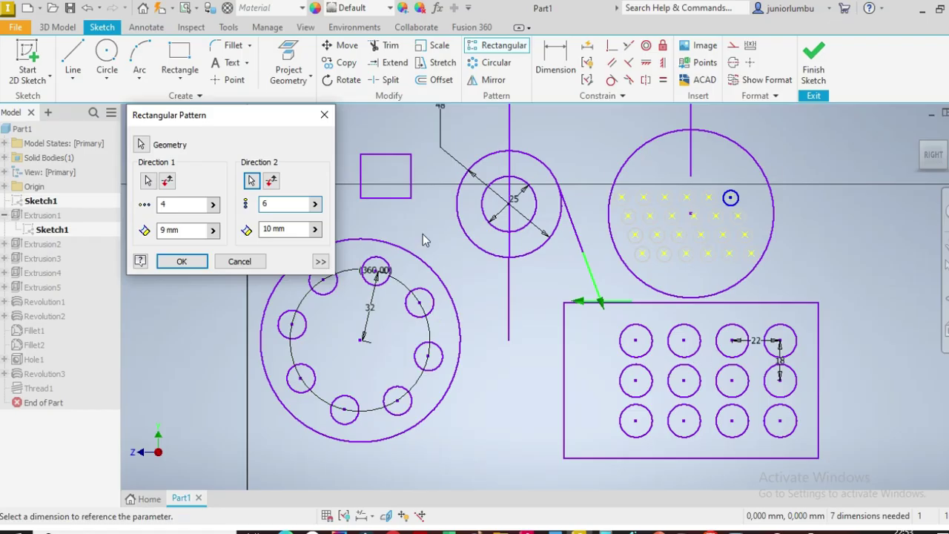
{"action": "left_click", "coordinate": [182, 262]}
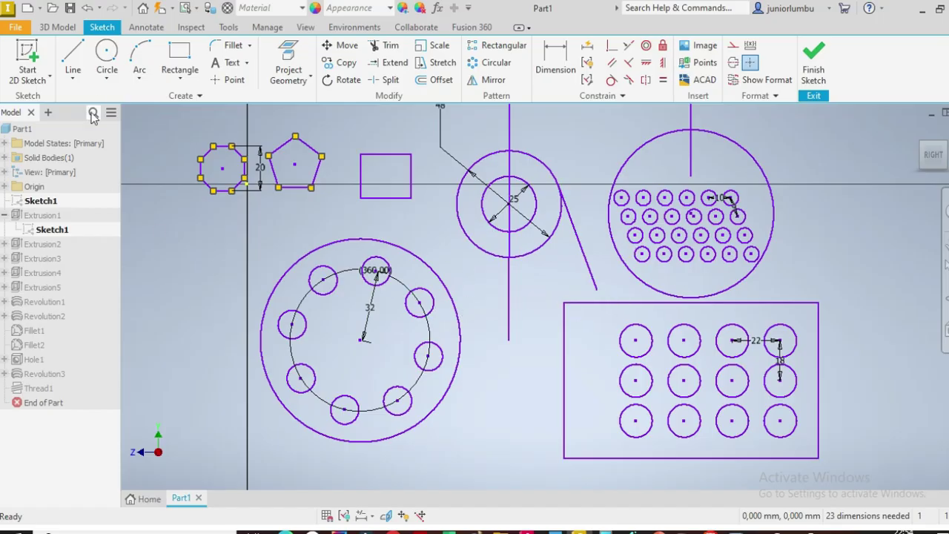
{"action": "left_click", "coordinate": [57, 27]}
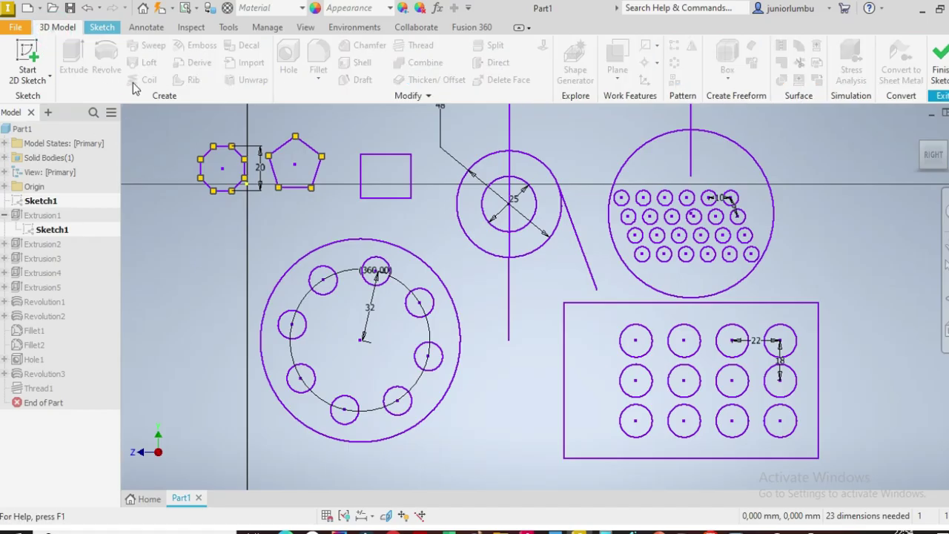
{"action": "left_click", "coordinate": [108, 28]}
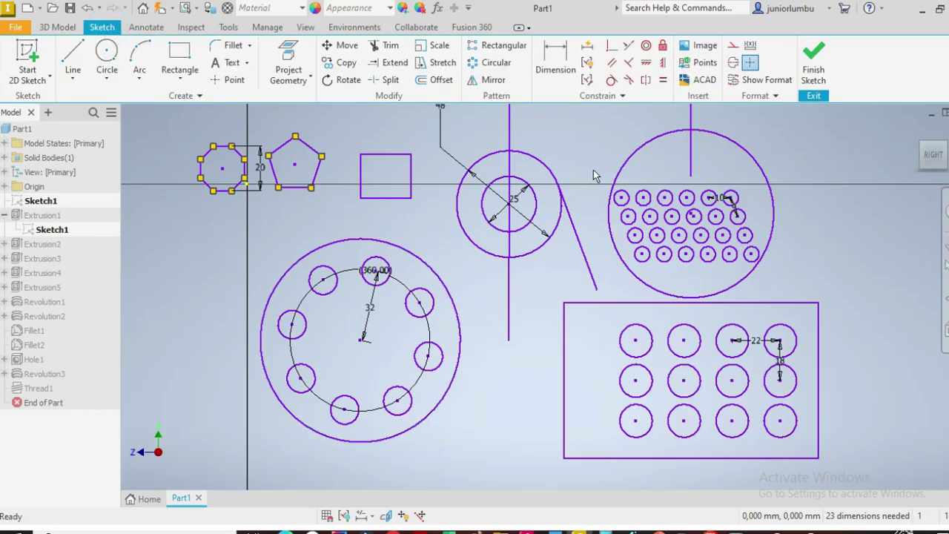